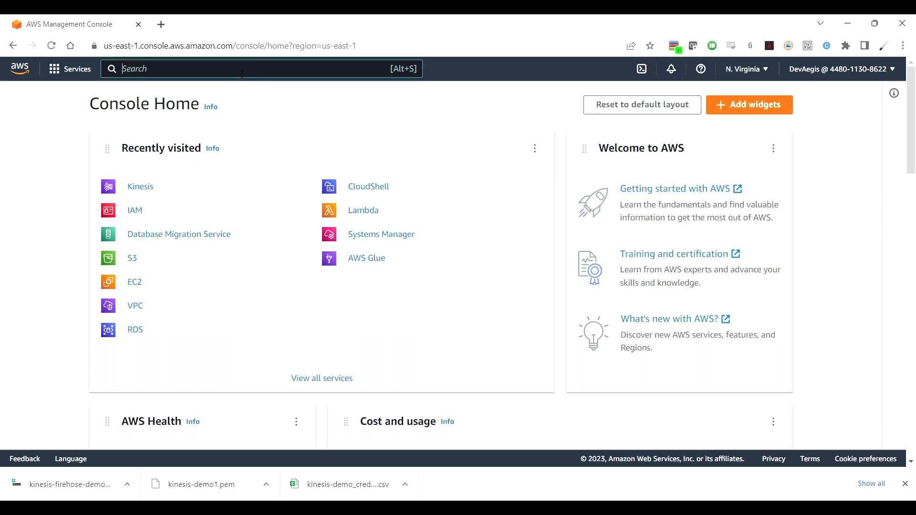
# - Open the Kinesis service and start a new data stream named example-data-stream
pyautogui.write('kines')
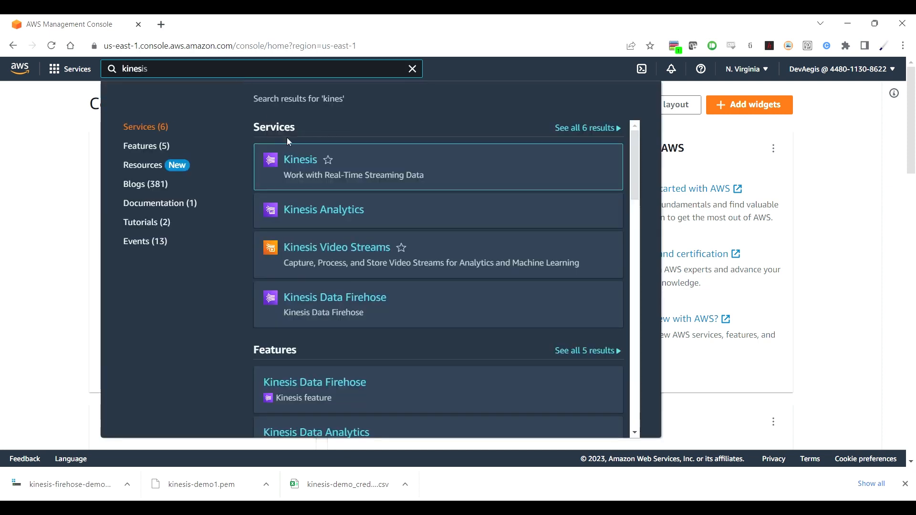
pyautogui.click(299, 162)
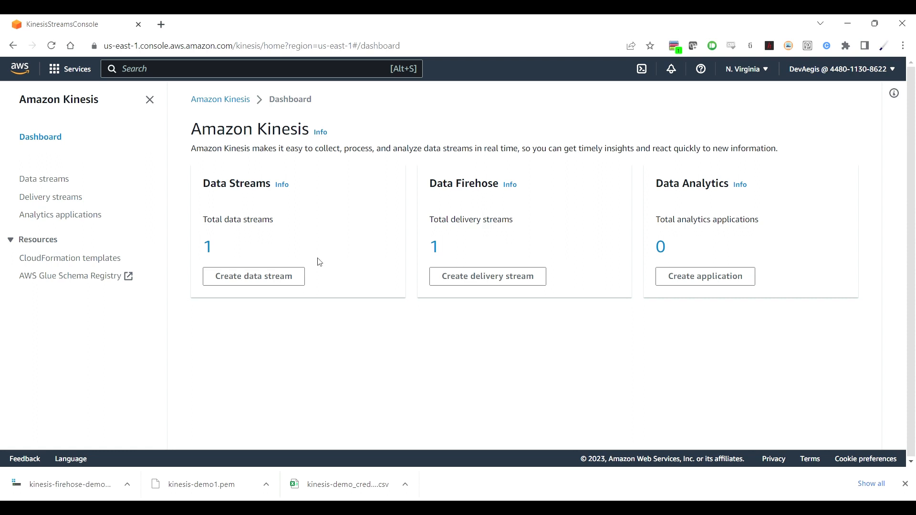
pyautogui.click(274, 284)
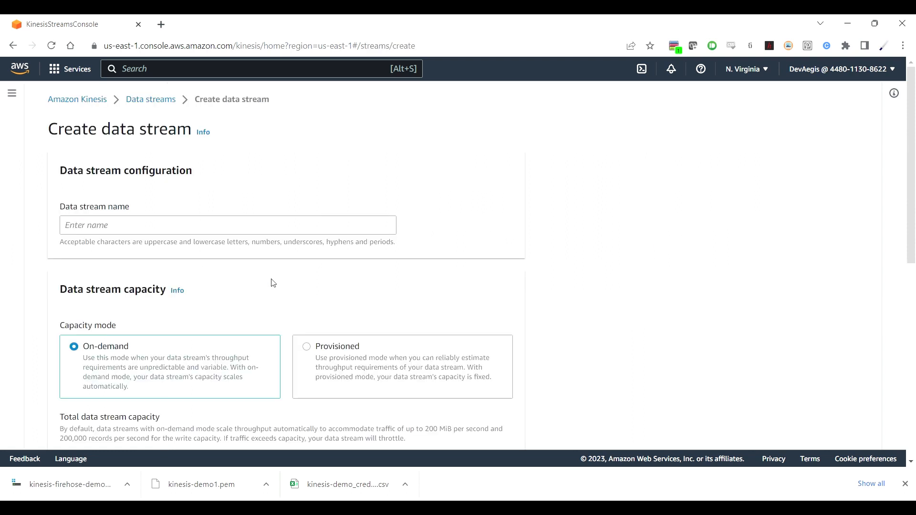
pyautogui.click(308, 232)
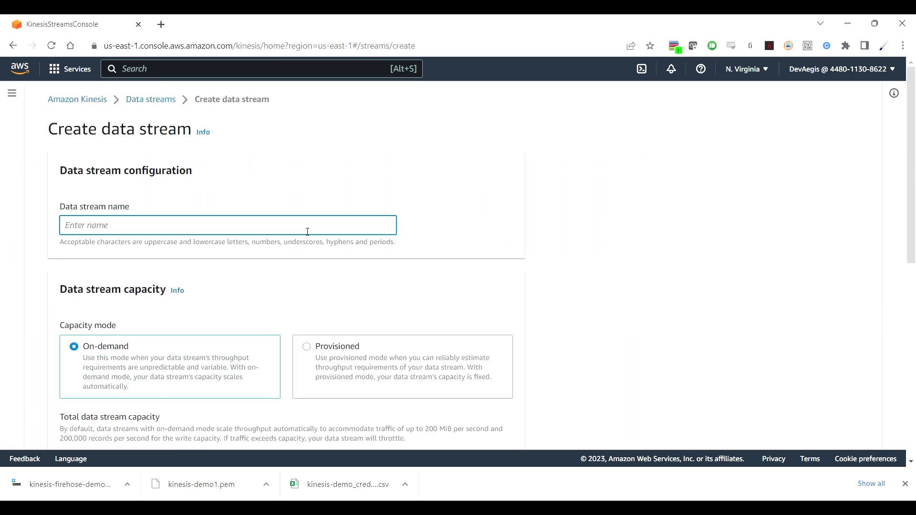
pyautogui.write('example-data-stream')
# - Set the data stream's capacity mode to Provisioned and create the data stream
pyautogui.scroll(-3, 602, 280)
pyautogui.scroll(-1, 603, 280)
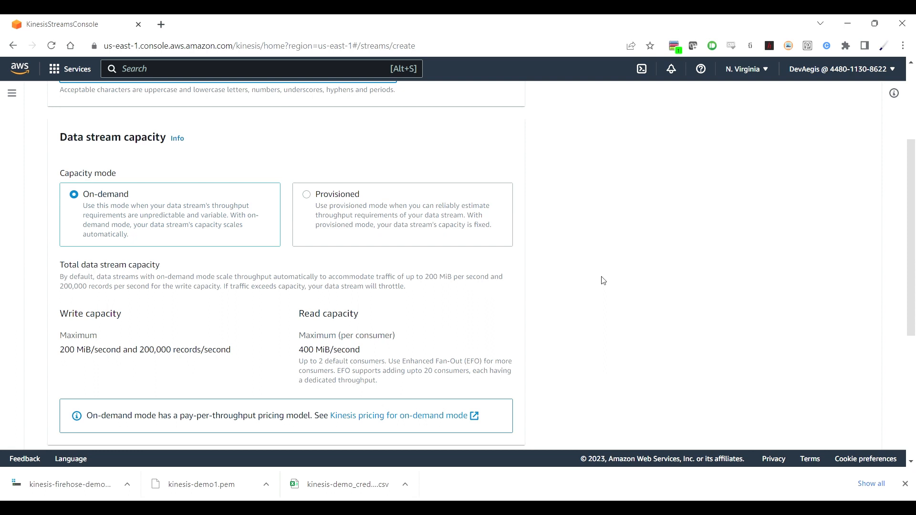
pyautogui.click(307, 195)
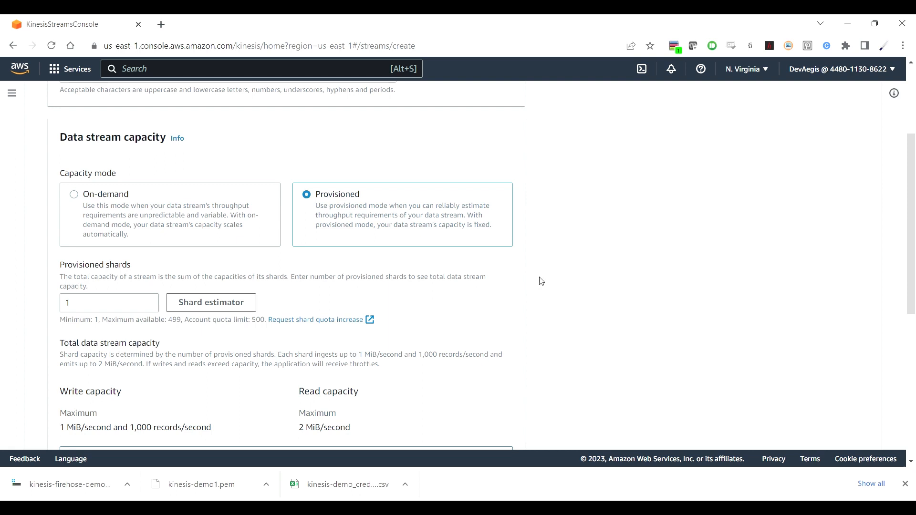
pyautogui.scroll(-2, 541, 281)
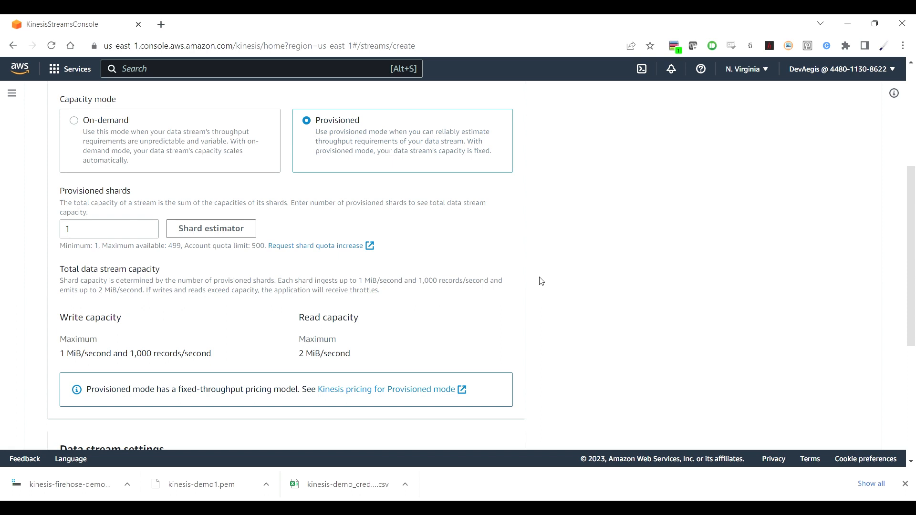
pyautogui.scroll(-3, 542, 281)
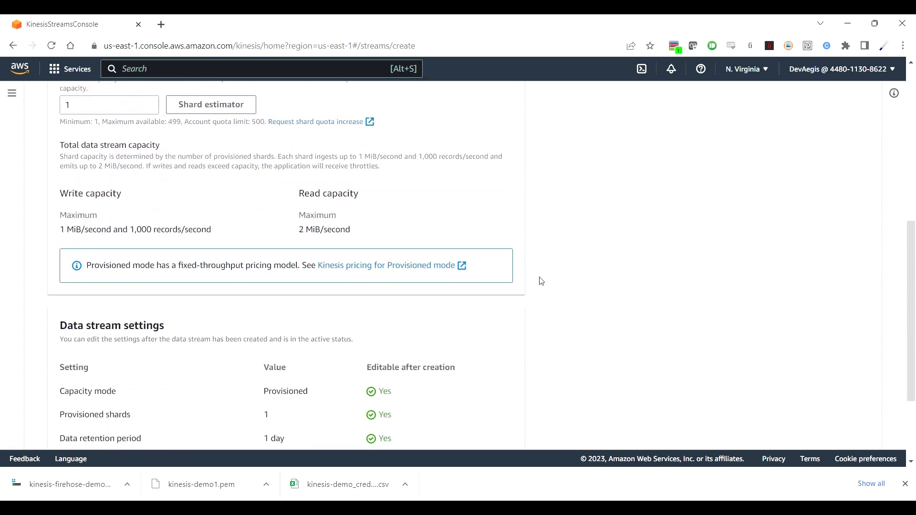
pyautogui.scroll(-3, 541, 281)
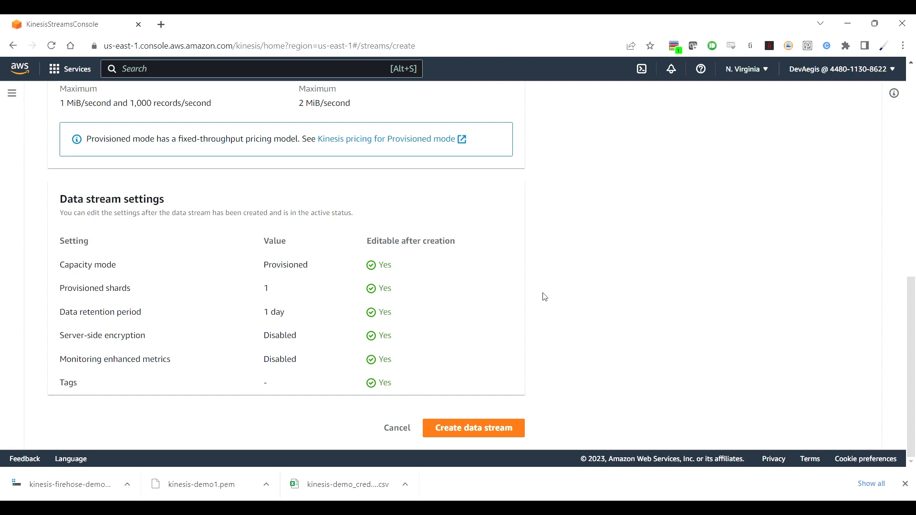
pyautogui.scroll(12, 545, 297)
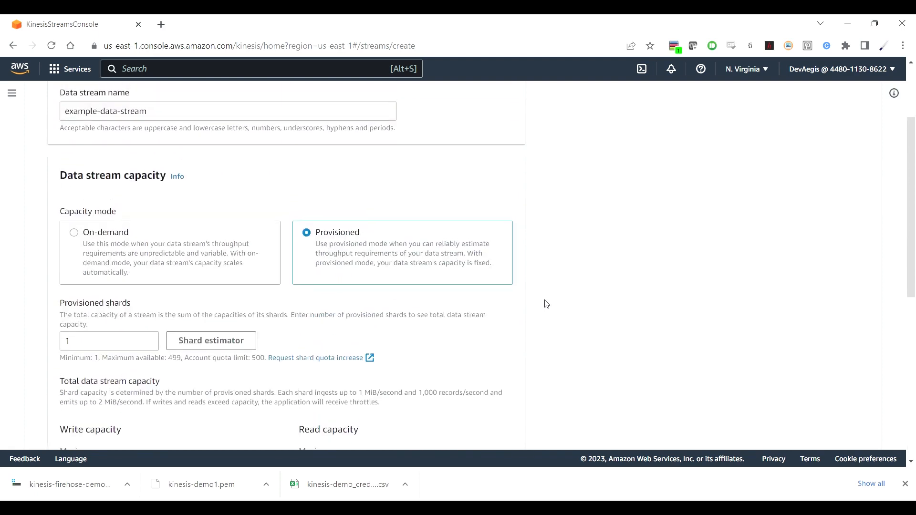
pyautogui.scroll(-12, 547, 303)
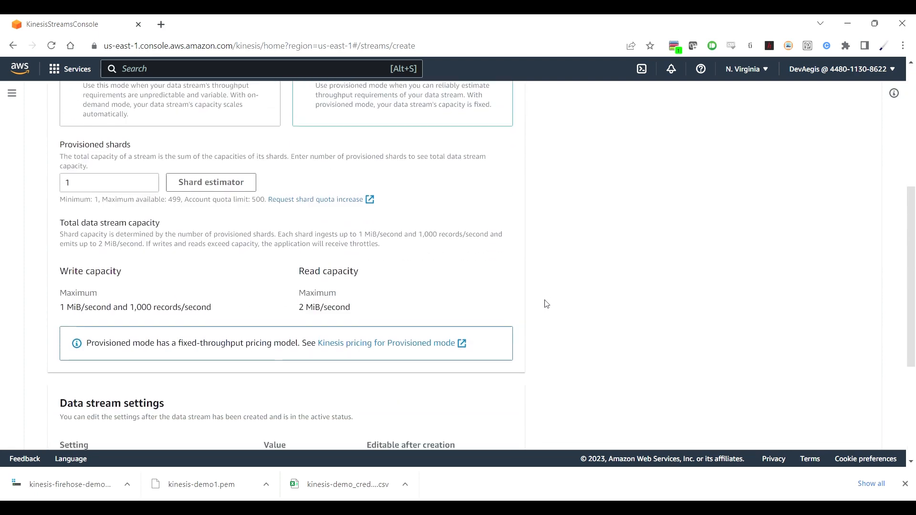
pyautogui.click(486, 420)
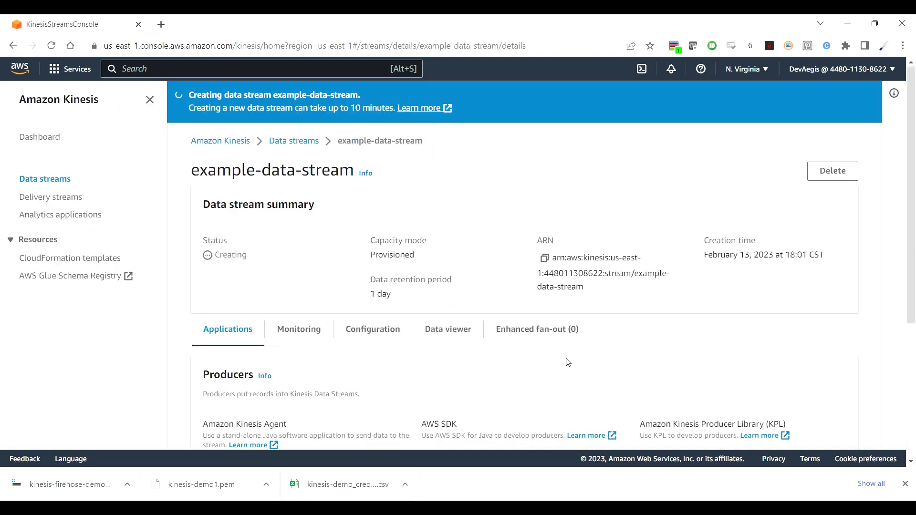
# - Copy the ARN of example-data-stream from its summary and switch to the other window
pyautogui.click(545, 260)
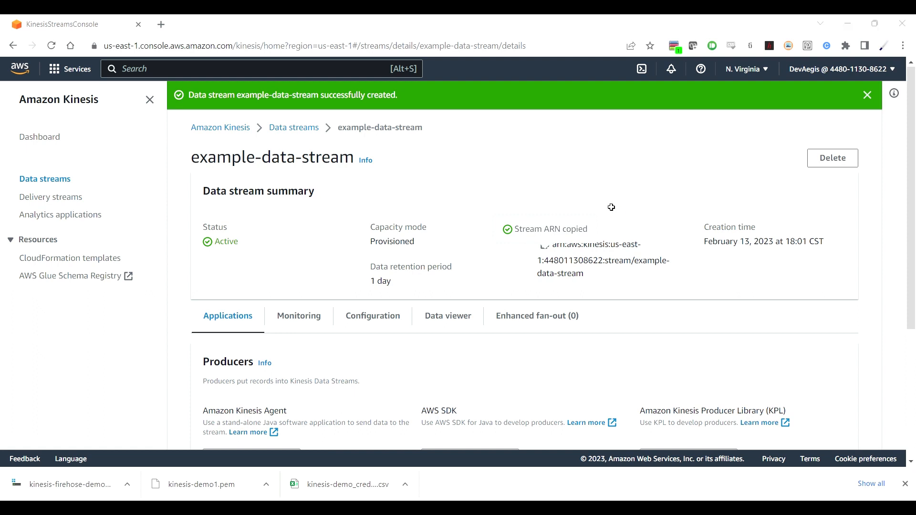
pyautogui.hotkey('alt', 'Tab')
# - Start a new delivery stream with Amazon Kinesis Data Streams as the source and Amazon S3 as the destination
pyautogui.click(70, 202)
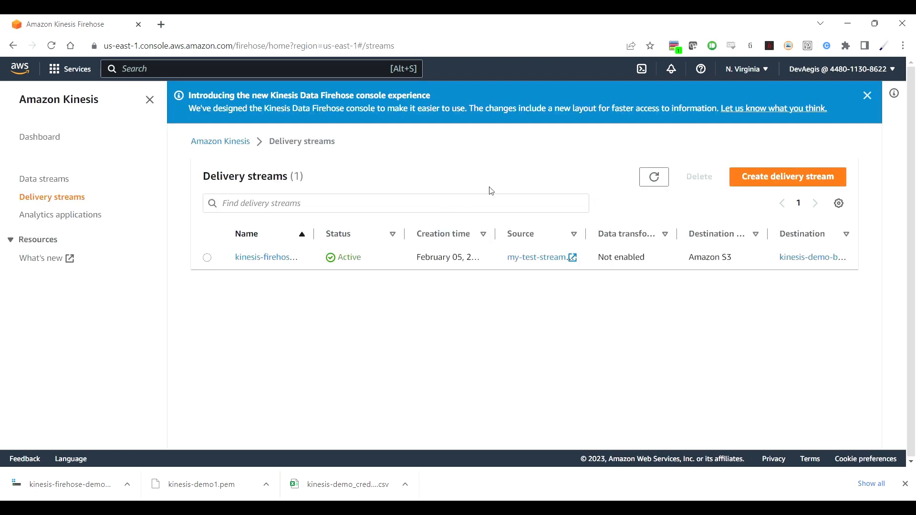
pyautogui.click(786, 180)
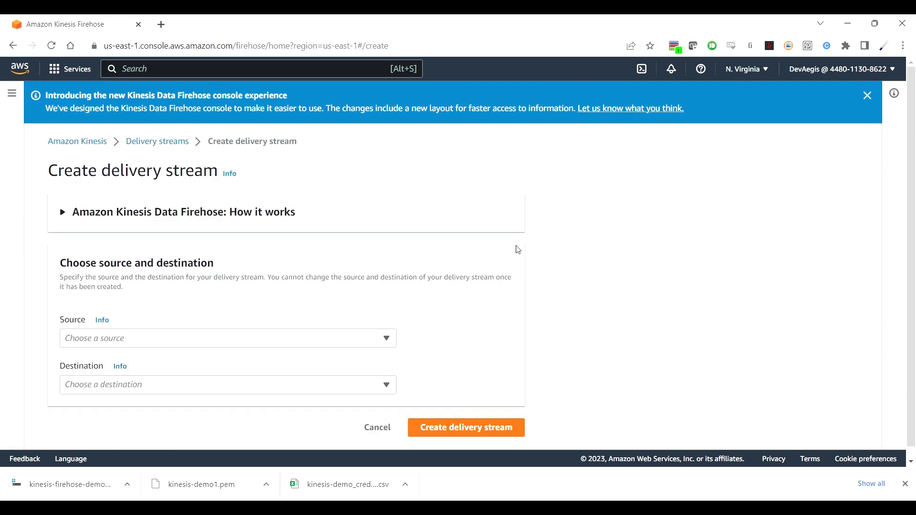
pyautogui.scroll(-1, 318, 289)
pyautogui.scroll(1, 318, 289)
pyautogui.scroll(-1, 317, 288)
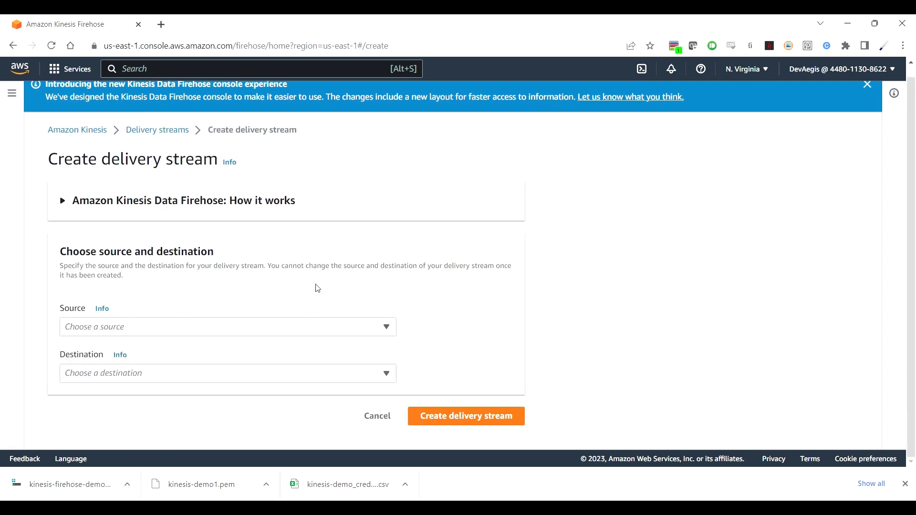
pyautogui.click(247, 333)
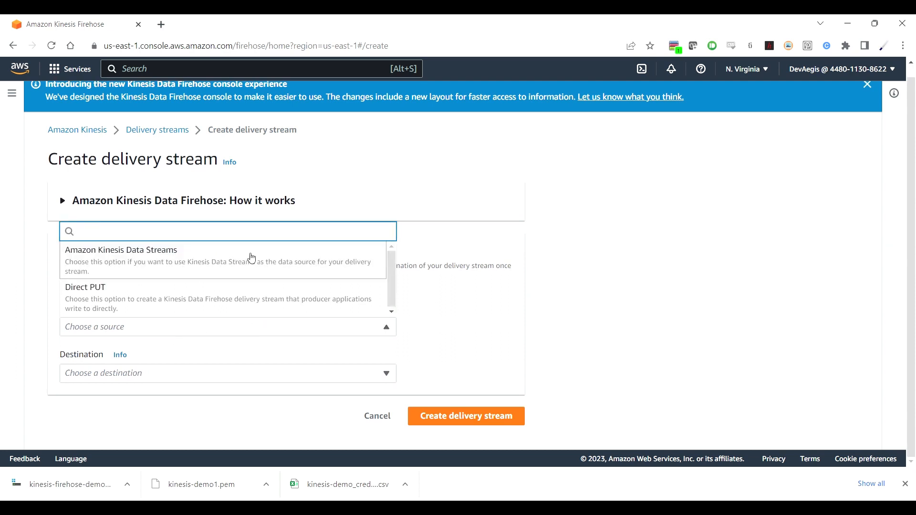
pyautogui.click(252, 258)
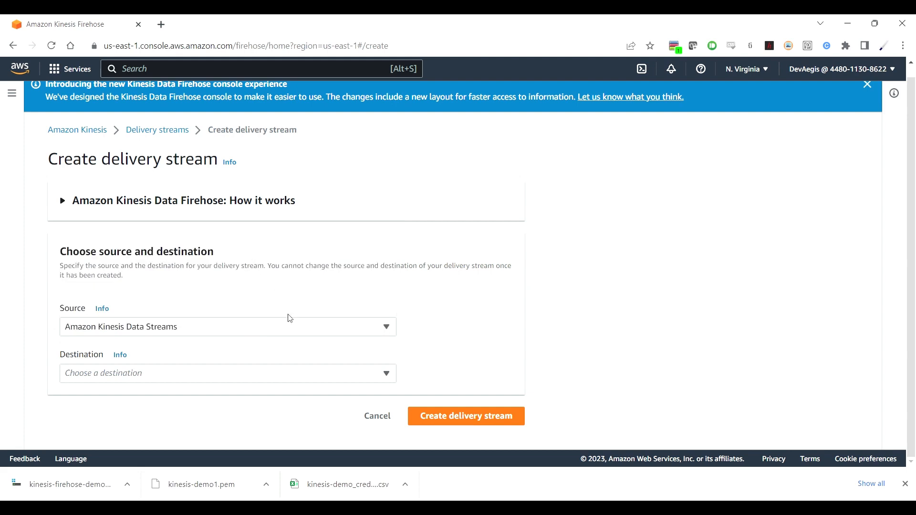
pyautogui.click(296, 377)
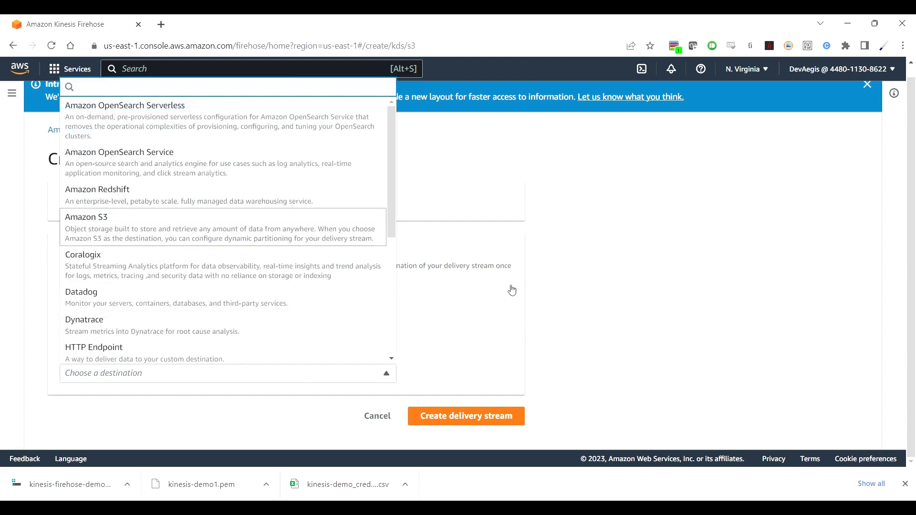
pyautogui.click(652, 327)
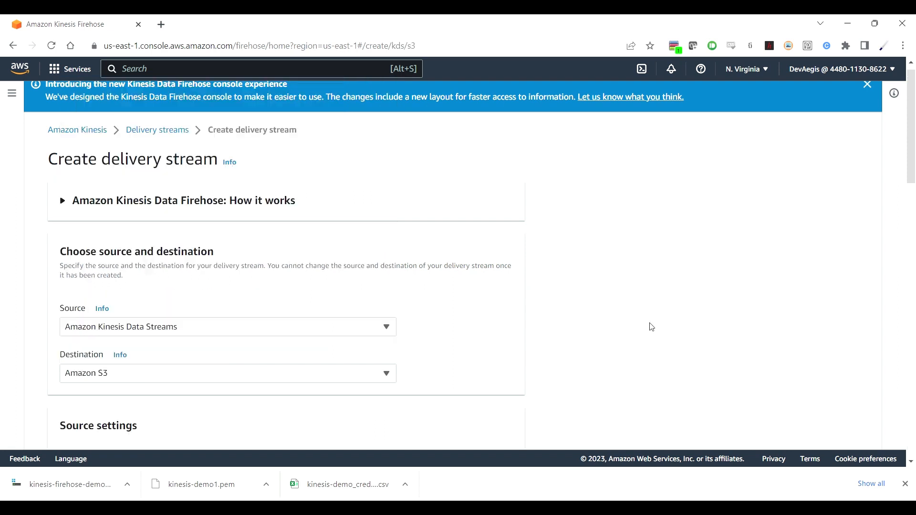
# - Choose example-data-stream as the Kinesis data stream in the delivery stream's source settings
pyautogui.scroll(-5, 651, 327)
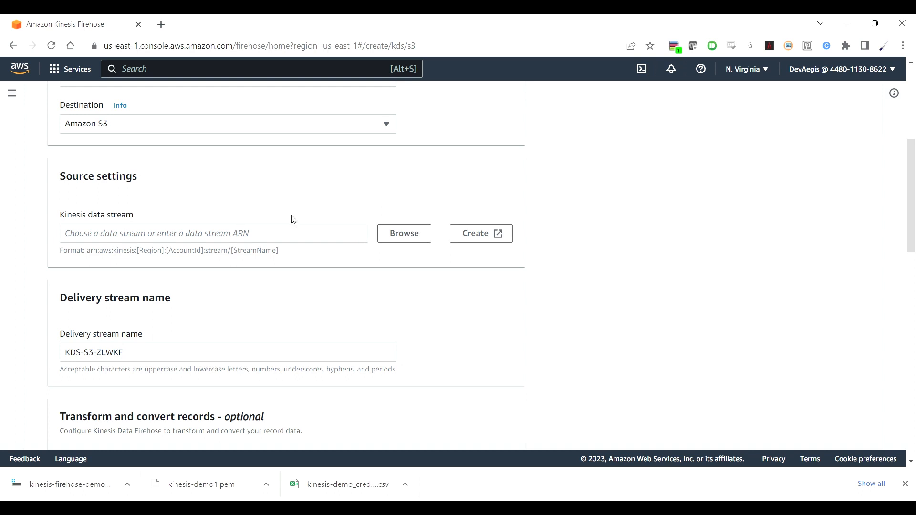
pyautogui.click(410, 240)
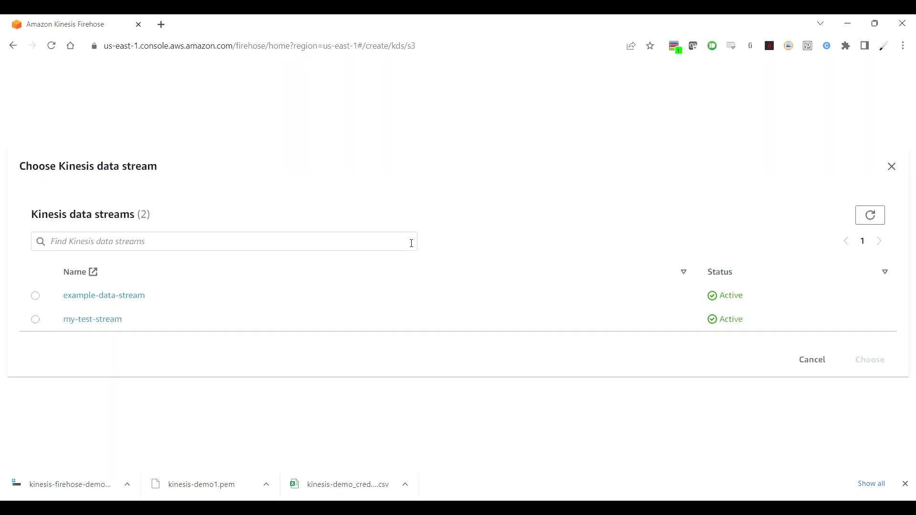
pyautogui.click(36, 297)
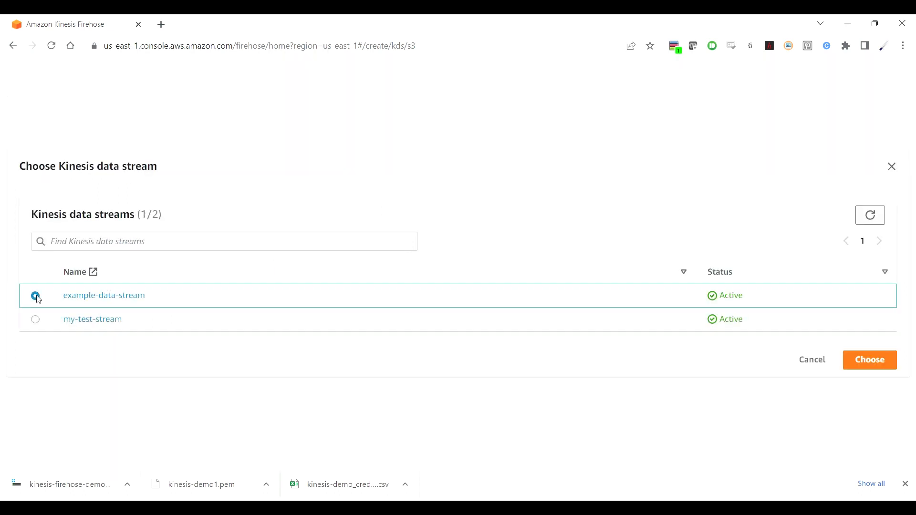
pyautogui.click(870, 364)
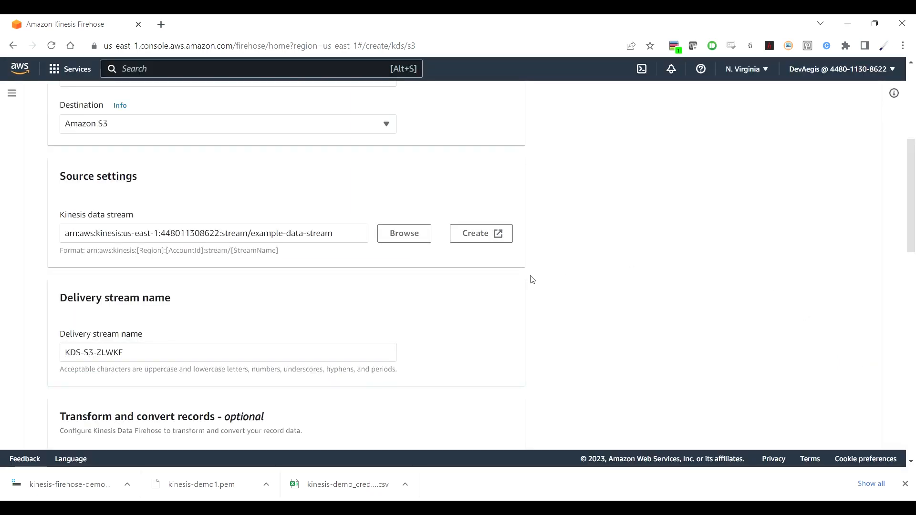
# - Replace the default delivery stream name with example-kinesis-firehose
pyautogui.scroll(-3, 532, 279)
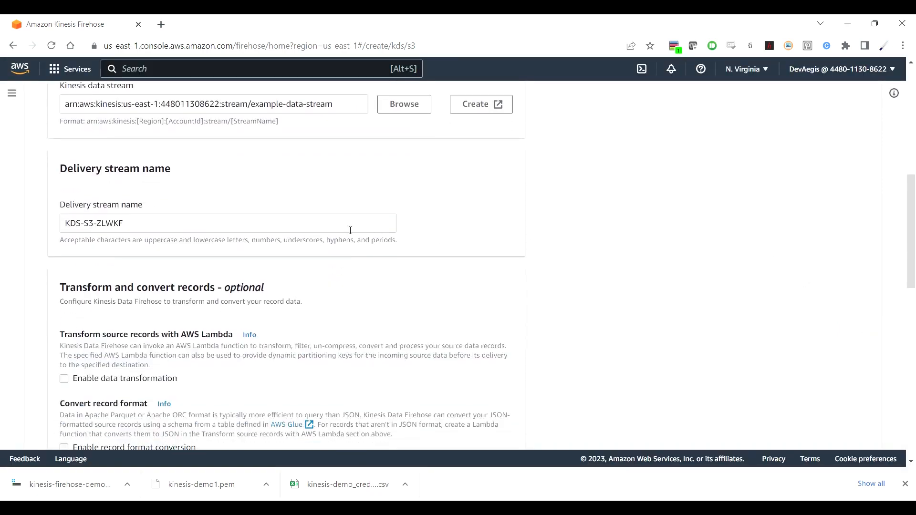
pyautogui.click(248, 222)
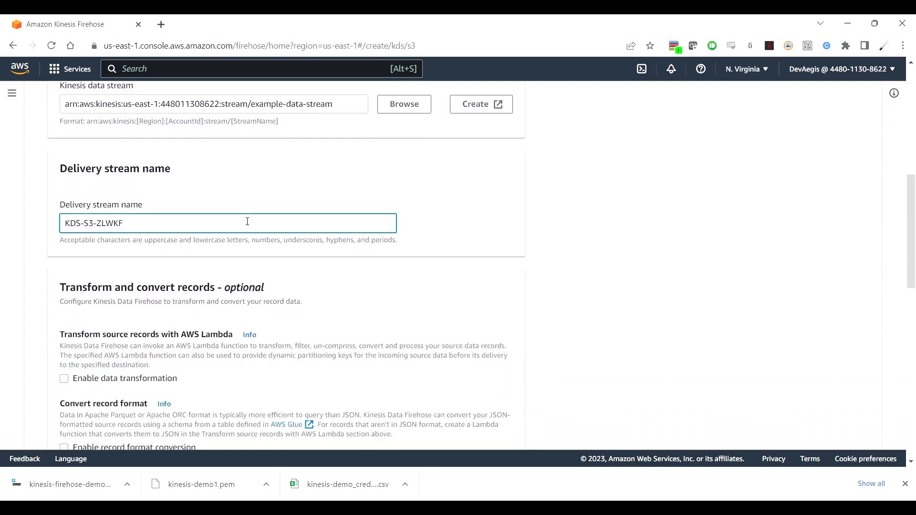
pyautogui.press('BackSpace')
pyautogui.press('BackSpace')
pyautogui.press('BackSpace')
pyautogui.press('BackSpace')
pyautogui.press('BackSpace')
pyautogui.hotkey('ctrl', 'a')
pyautogui.press('BackSpace')
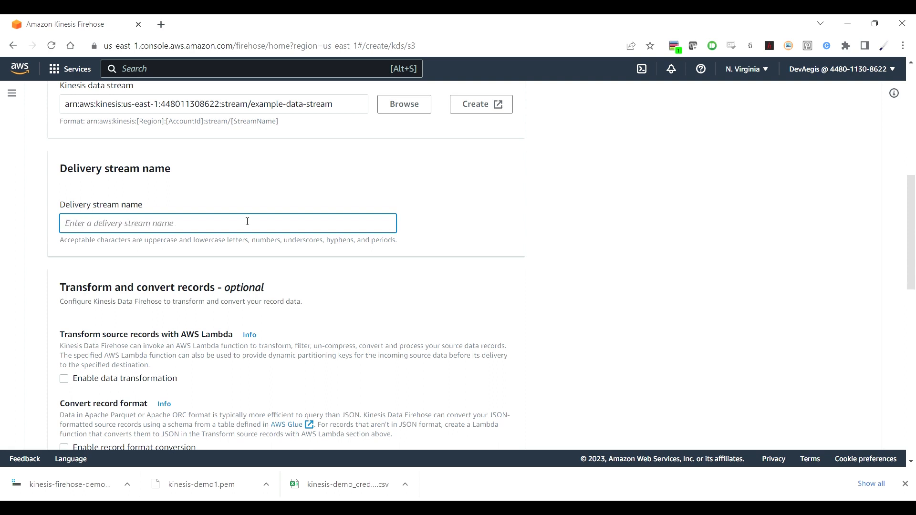
pyautogui.write('example-kinesis')
pyautogui.scroll(-3, 607, 292)
pyautogui.write('-firehose')
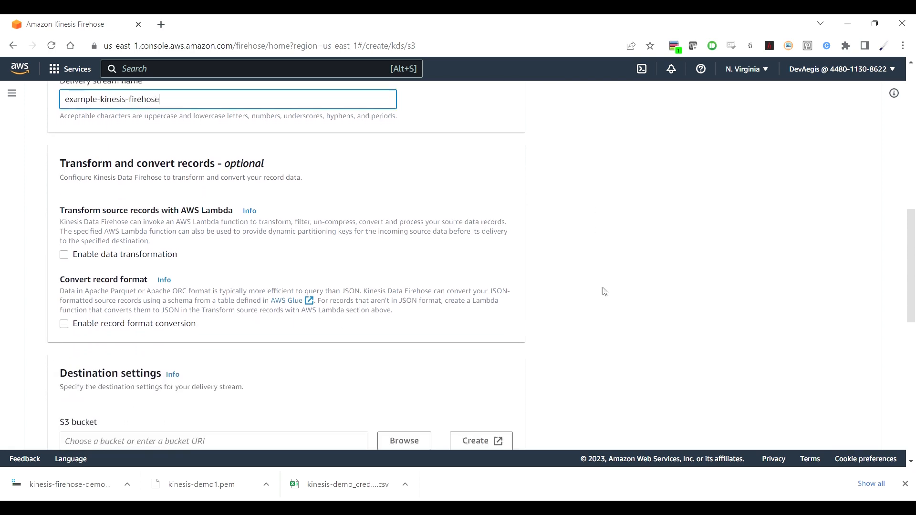
# - Choose kinesis-demo-bucket1037 as the destination S3 bucket for the delivery stream
pyautogui.scroll(-2, 605, 291)
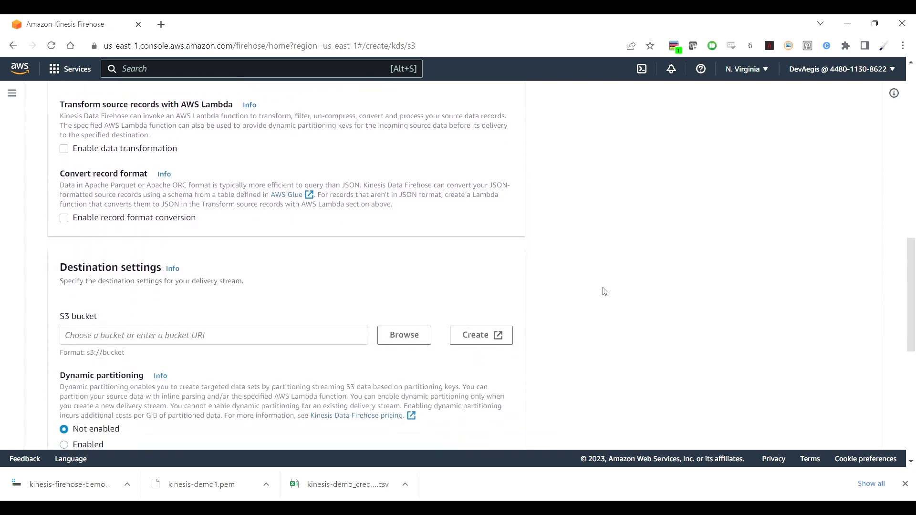
pyautogui.scroll(-2, 604, 292)
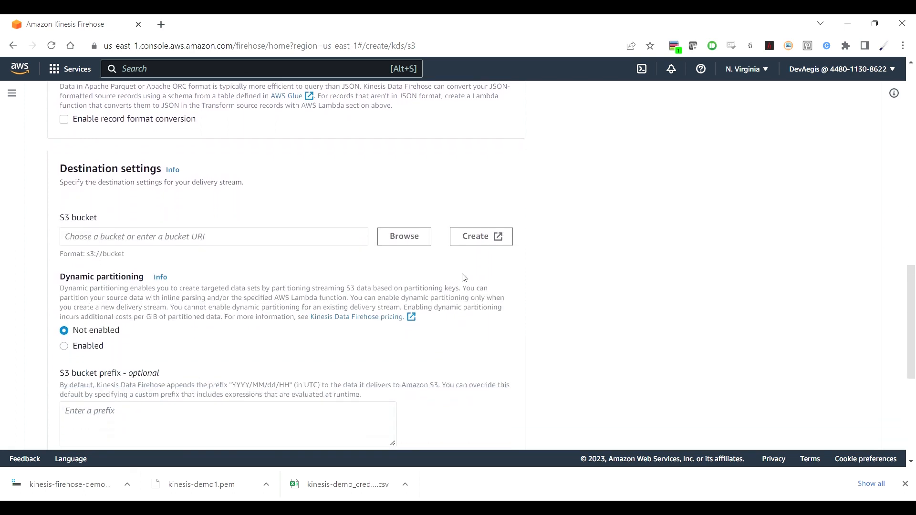
pyautogui.click(419, 237)
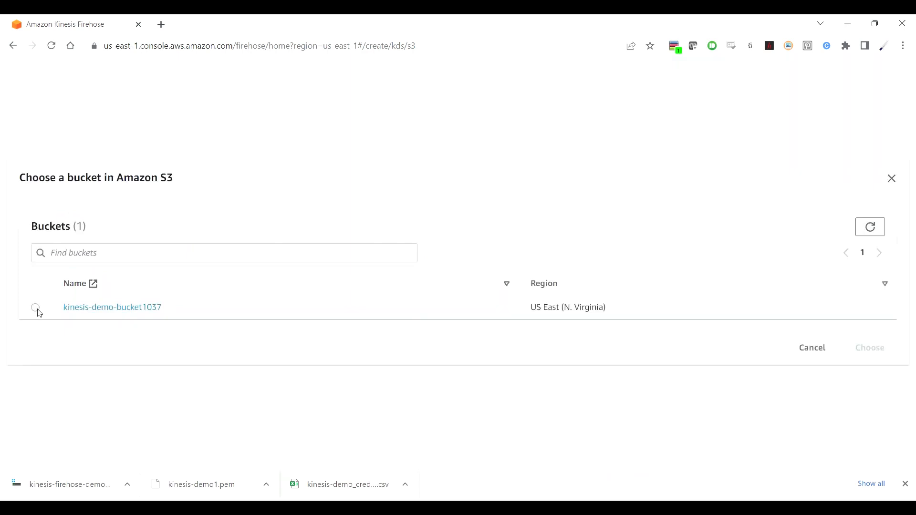
pyautogui.click(36, 309)
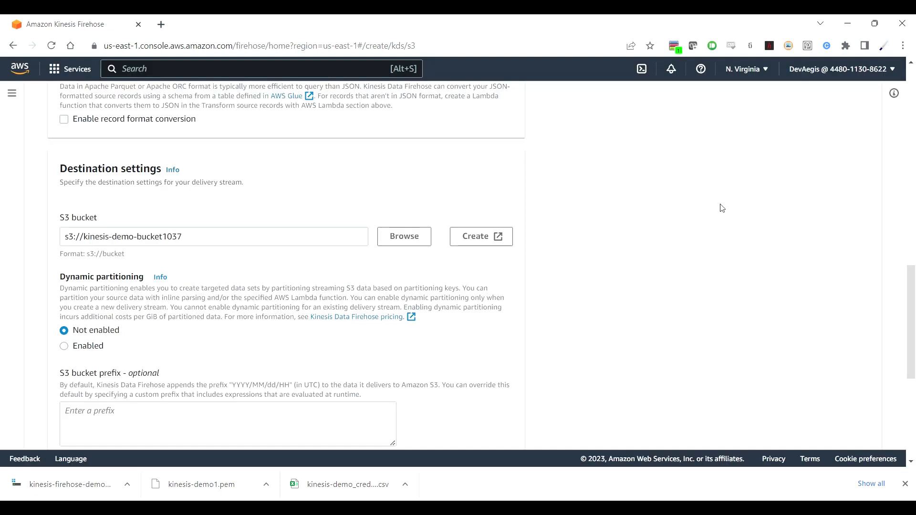
# - Set the delivery stream's S3 buffer size to 1 MiB and its buffer interval to 60 seconds
pyautogui.scroll(-3, 614, 325)
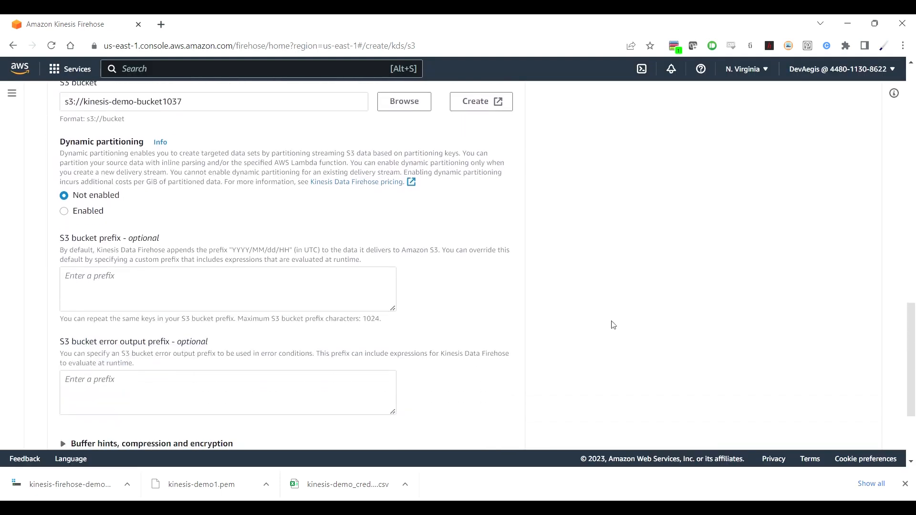
pyautogui.scroll(-2, 614, 325)
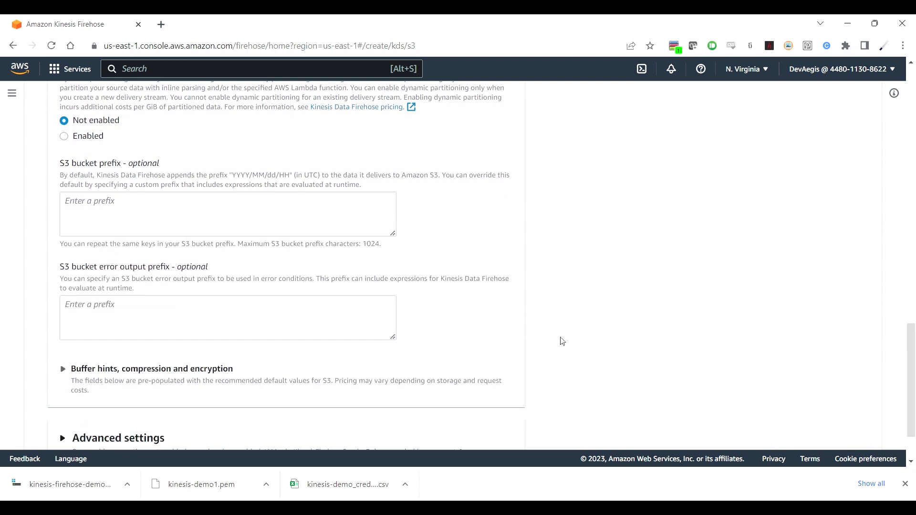
pyautogui.scroll(-1, 563, 341)
pyautogui.scroll(-1, 564, 341)
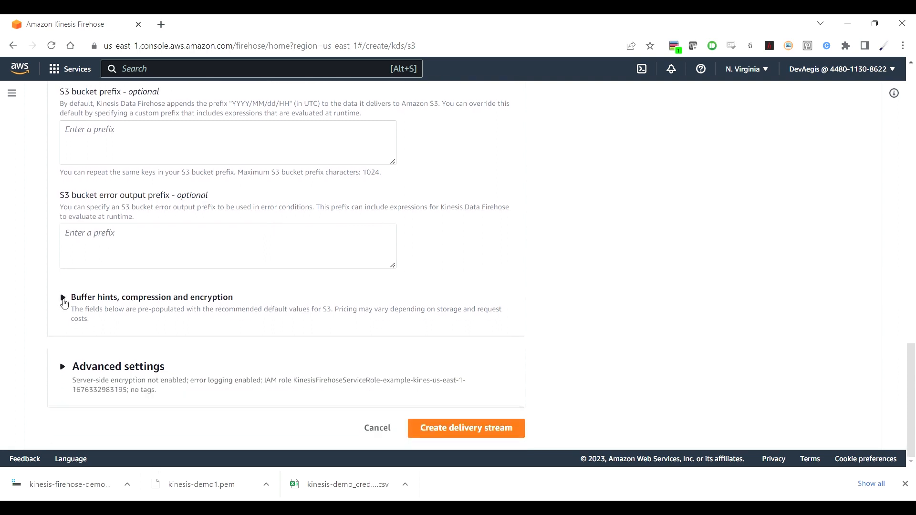
pyautogui.click(62, 299)
pyautogui.scroll(-3, 261, 318)
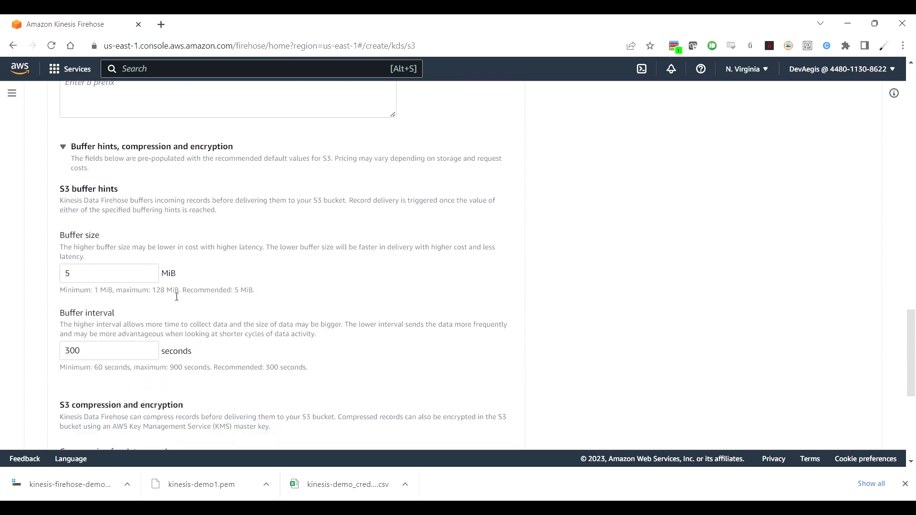
pyautogui.click(92, 277)
pyautogui.moveTo(92, 276); pyautogui.dragTo(60, 276)
pyautogui.write('1')
pyautogui.moveTo(118, 350); pyautogui.dragTo(52, 362)
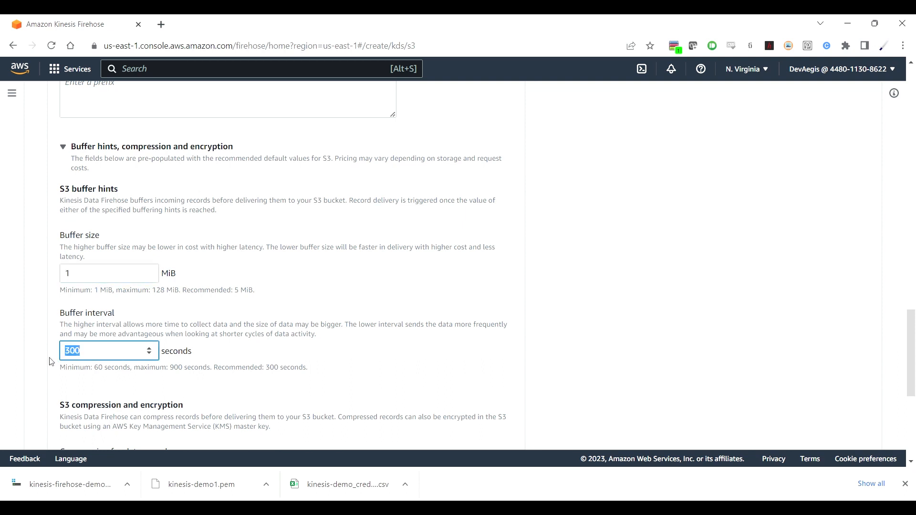
pyautogui.write('60')
# - Create the delivery stream, leaving compression and encryption for data records not enabled
pyautogui.scroll(-1, 352, 293)
pyautogui.scroll(-5, 352, 293)
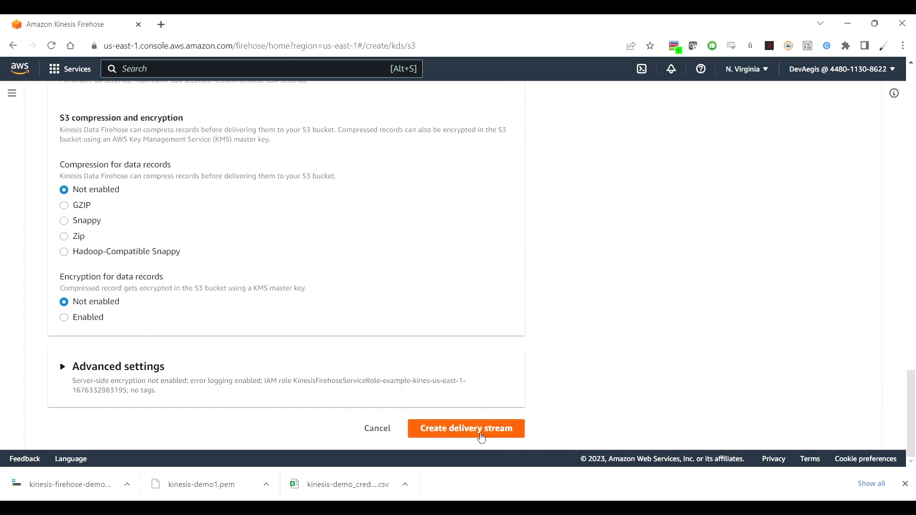
pyautogui.click(481, 438)
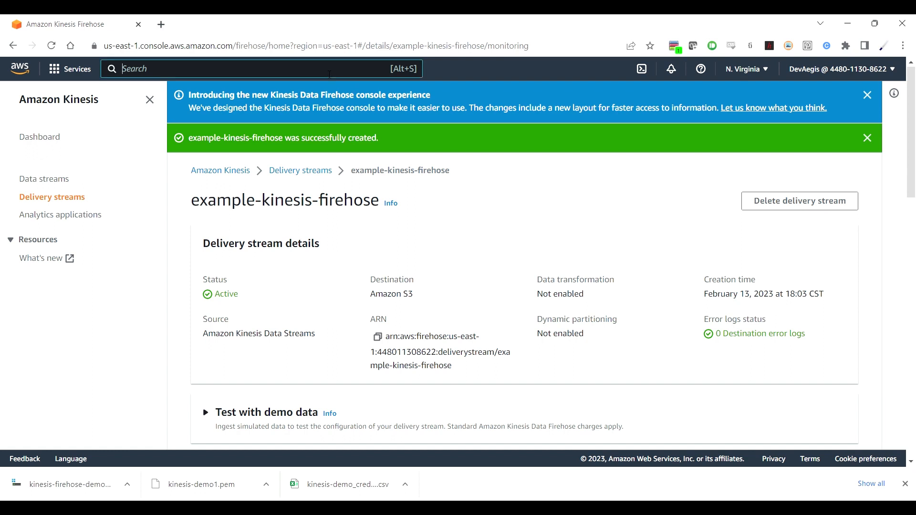
# - Go to the IAM service and start creating a new policy
pyautogui.click(330, 74)
pyautogui.write('iam')
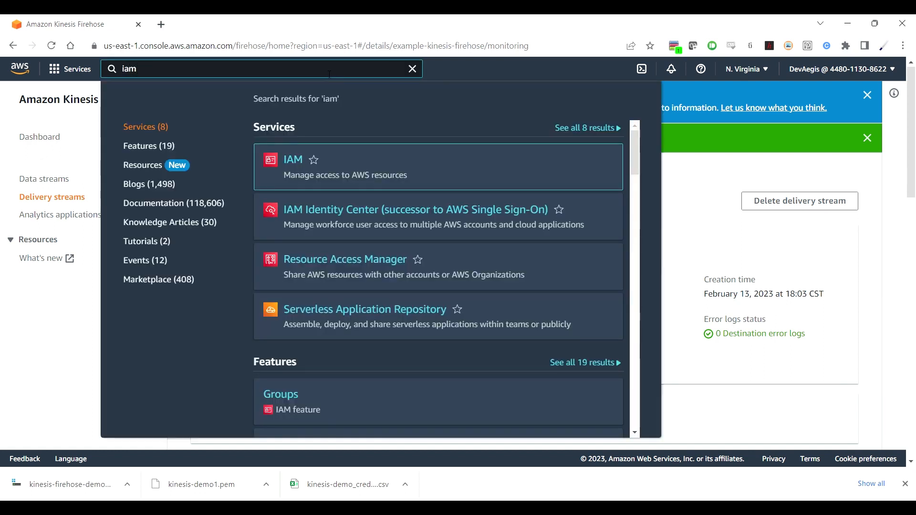
pyautogui.click(303, 164)
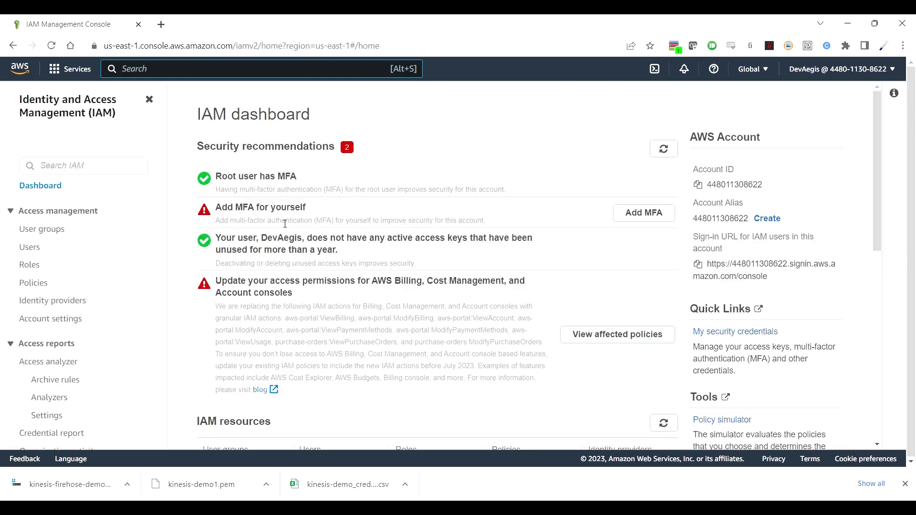
pyautogui.click(44, 286)
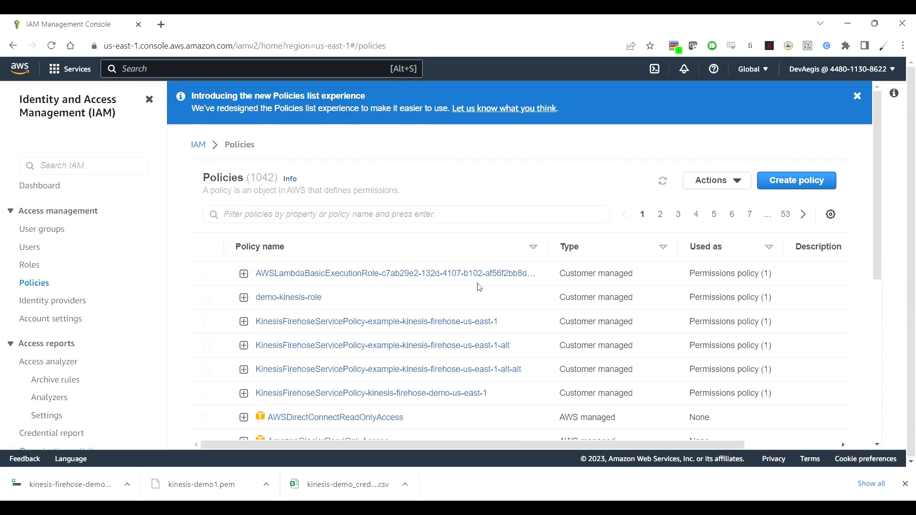
pyautogui.click(793, 187)
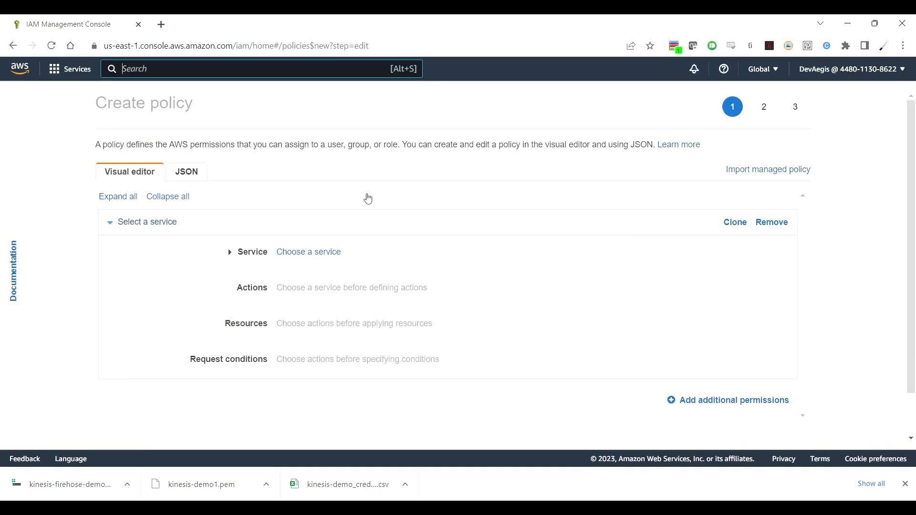
# - Replace the policy's JSON with the copied statement allowing kinesis:PutRecord, kinesis:PutRecords and kinesis:DescribeStream
pyautogui.click(190, 174)
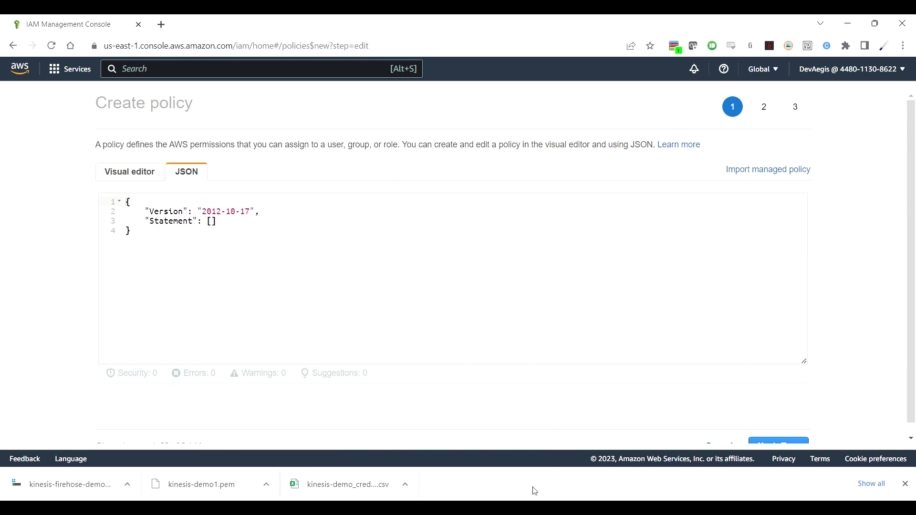
pyautogui.hotkey('ctrl', 'a')
pyautogui.hotkey('ctrl', 'v')
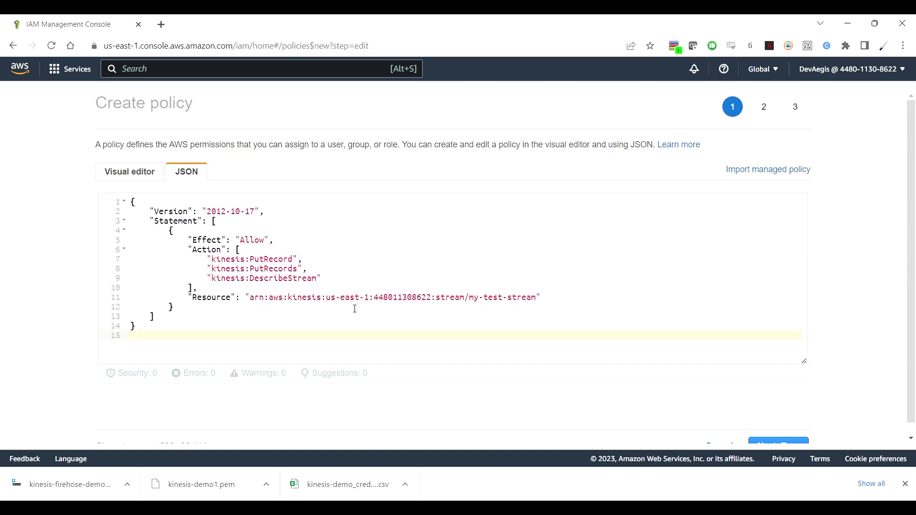
# - Replace the my-test-stream resource ARN in the policy JSON with the ARN of example-data-stream, without a trailing line break
pyautogui.moveTo(250, 298); pyautogui.dragTo(540, 303)
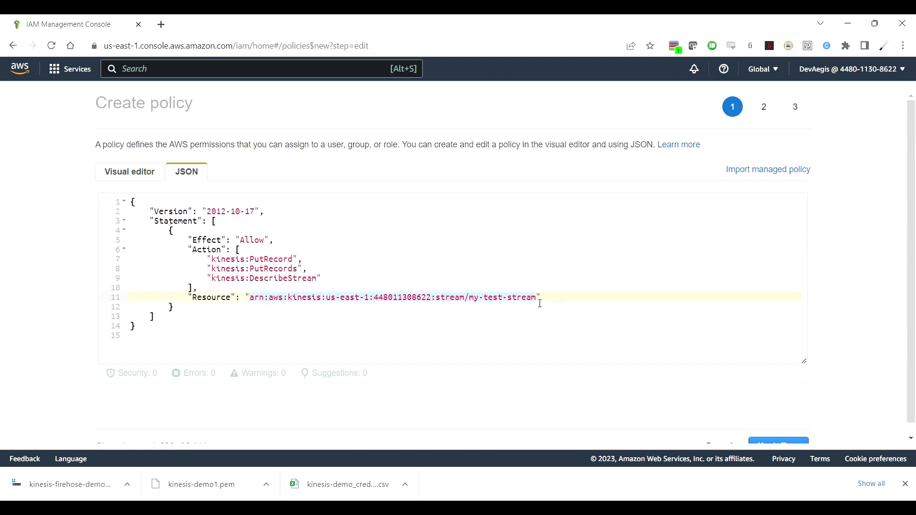
pyautogui.press('BackSpace')
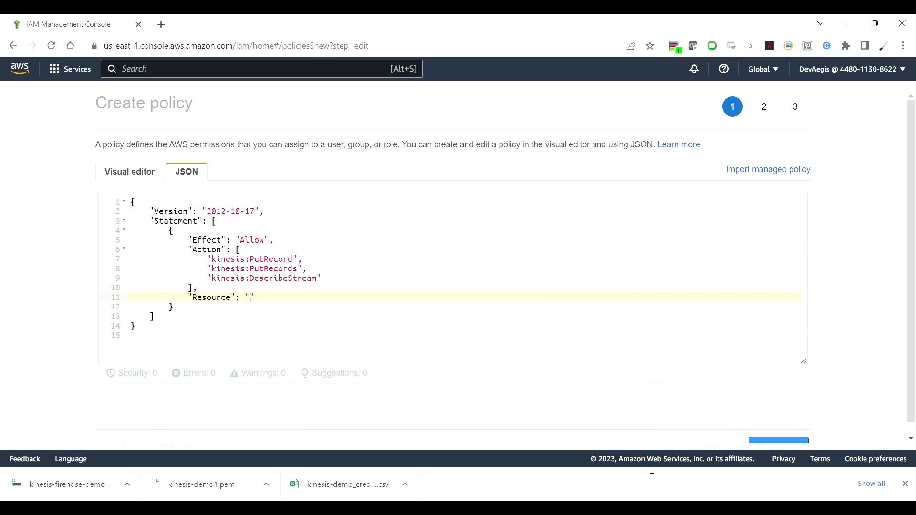
pyautogui.click(662, 512)
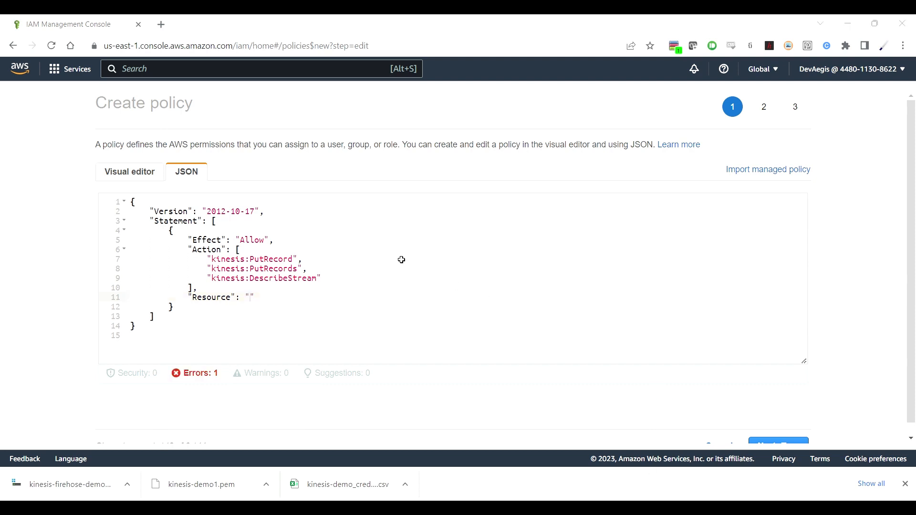
pyautogui.click(845, 25)
pyautogui.hotkey('ctrl', 'v')
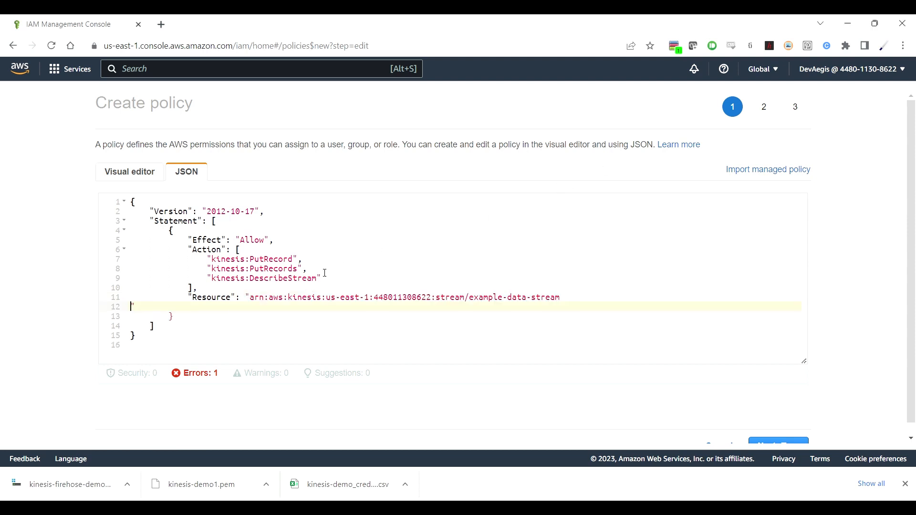
pyautogui.press('BackSpace')
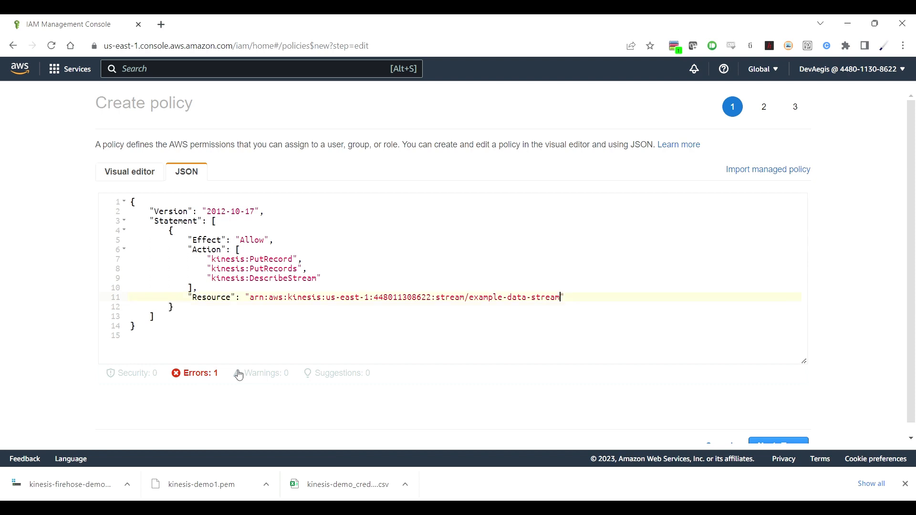
pyautogui.click(319, 331)
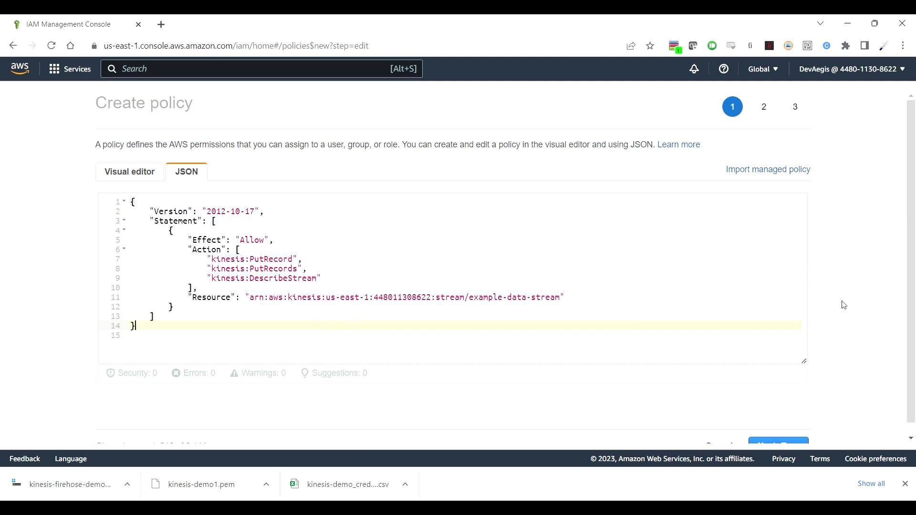
# - Continue without tags, name the policy example-kinesis-policy and create it
pyautogui.scroll(-1, 840, 303)
pyautogui.click(786, 442)
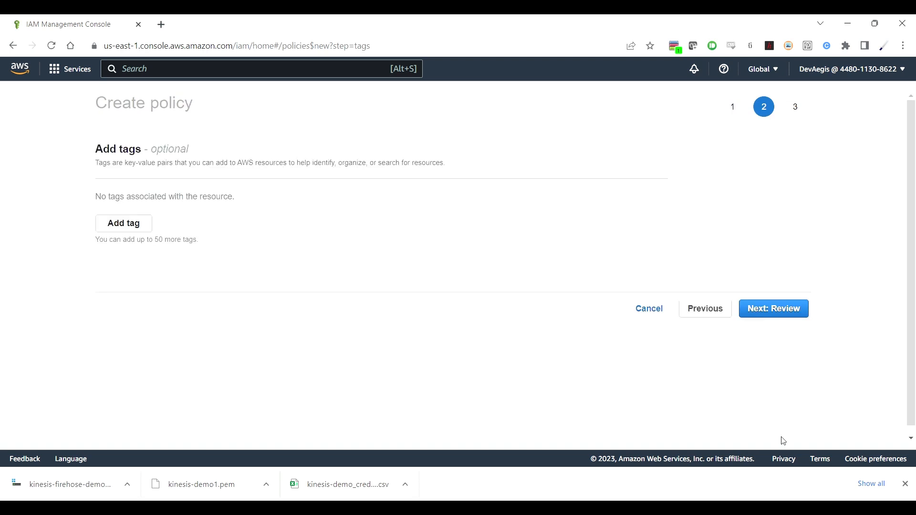
pyautogui.click(778, 311)
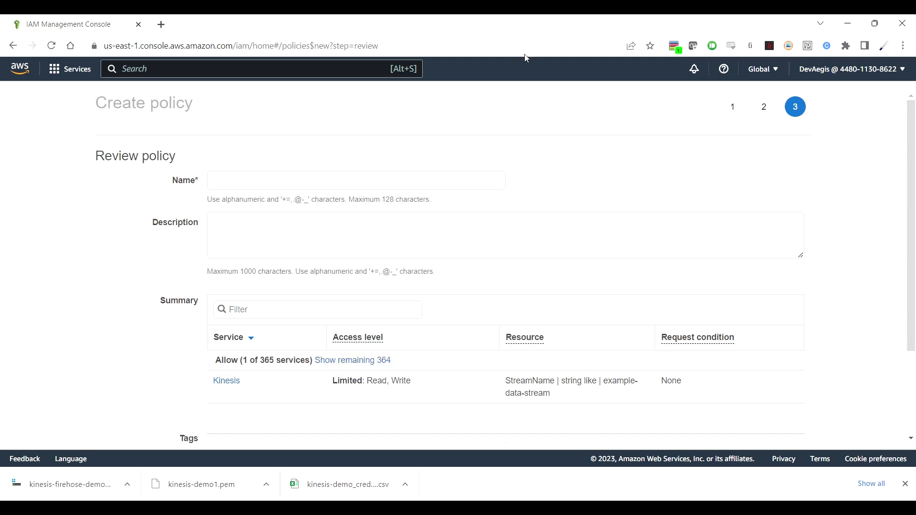
pyautogui.click(436, 185)
pyautogui.write('ex')
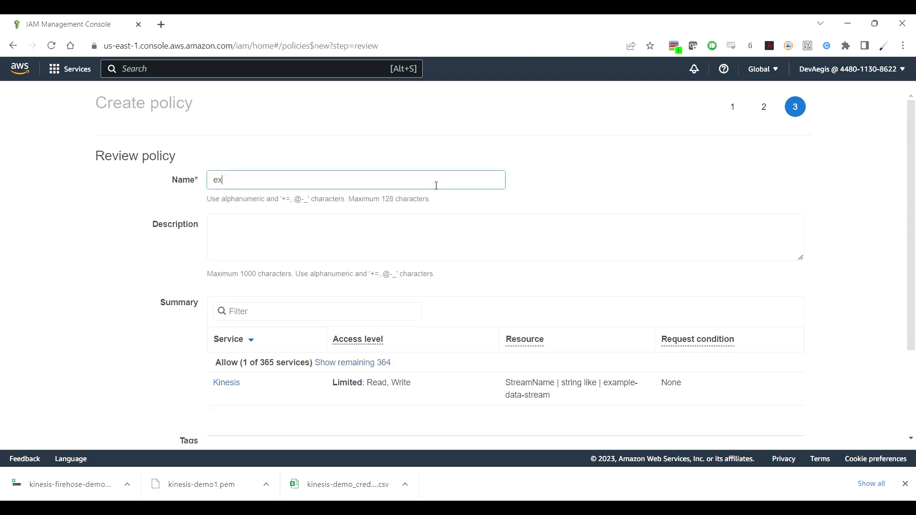
pyautogui.write('ample-kinesis-policy')
pyautogui.scroll(-3, 566, 251)
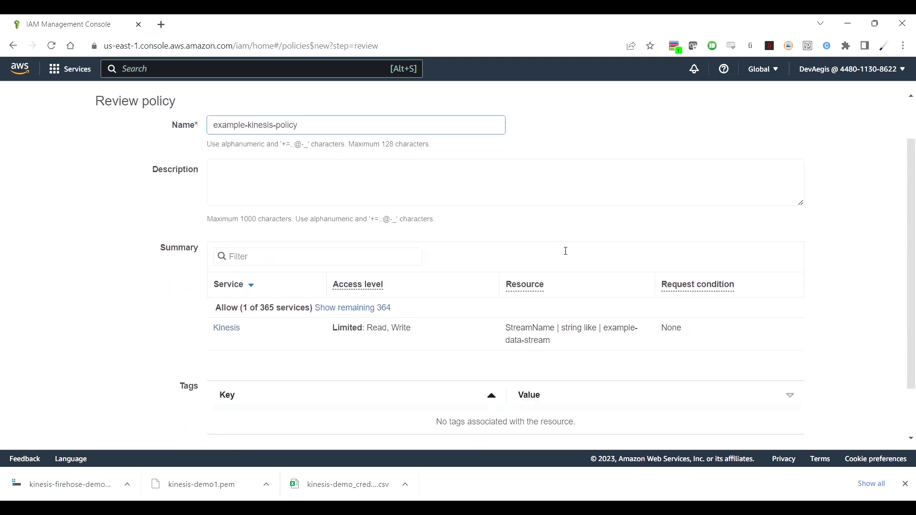
pyautogui.scroll(-2, 624, 182)
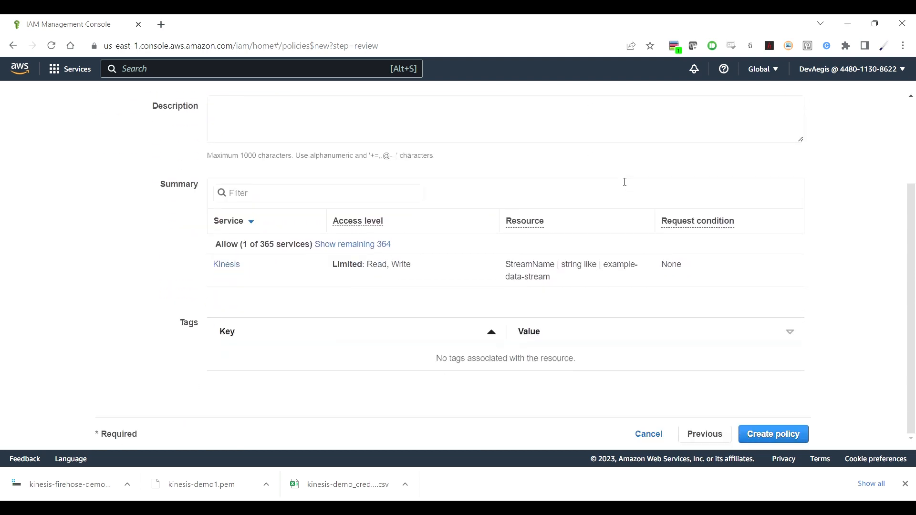
pyautogui.click(791, 432)
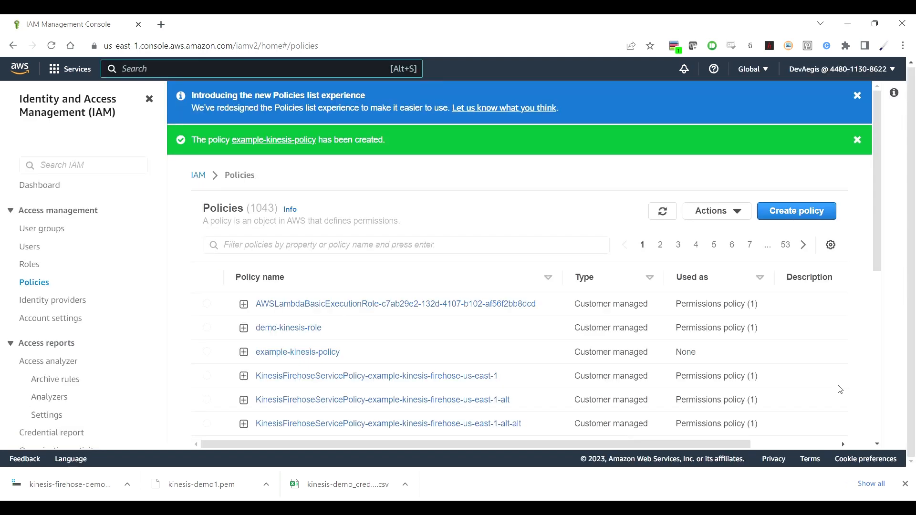
pyautogui.click(208, 353)
pyautogui.scroll(-2, 467, 349)
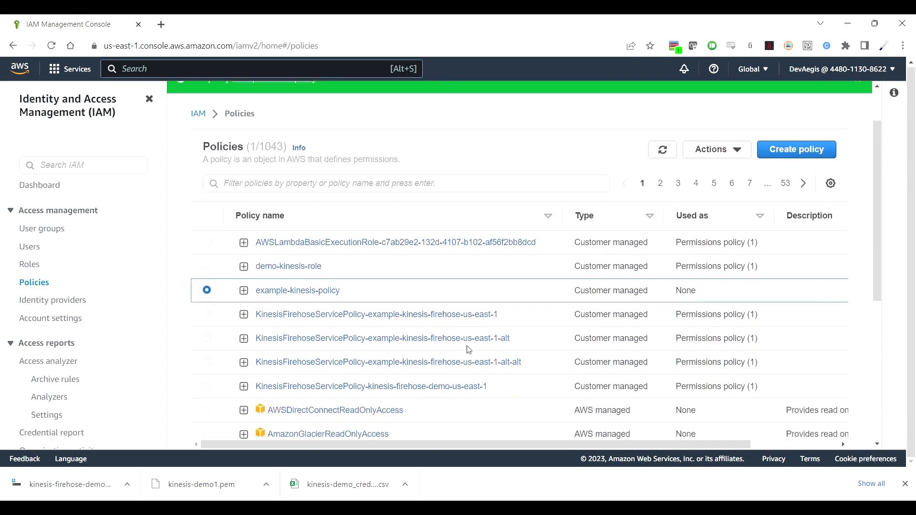
pyautogui.scroll(-3, 469, 350)
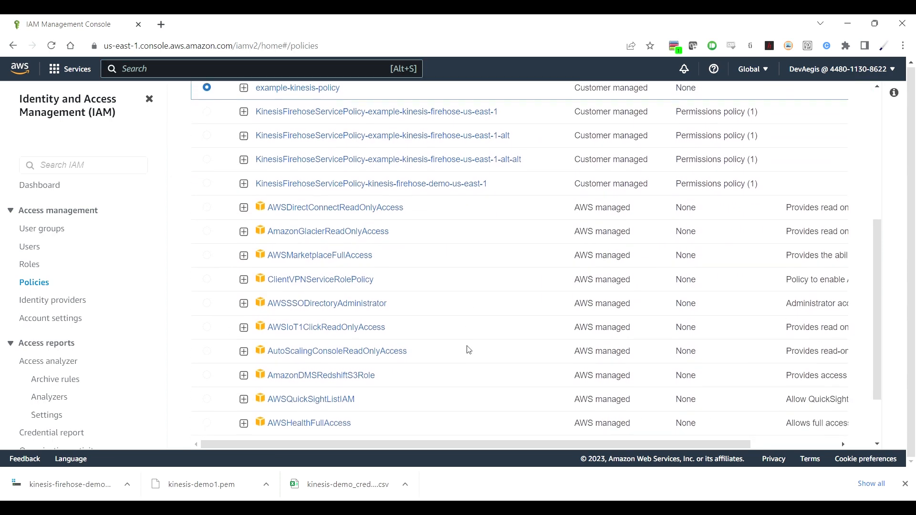
pyautogui.scroll(7, 469, 350)
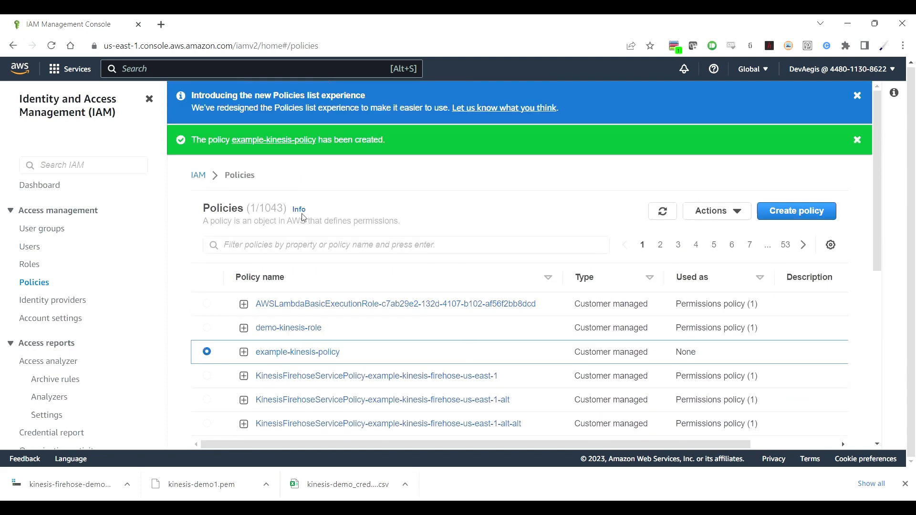
# - Start a new IAM role for an AWS service with DMS as the use case and proceed to its permissions
pyautogui.click(41, 271)
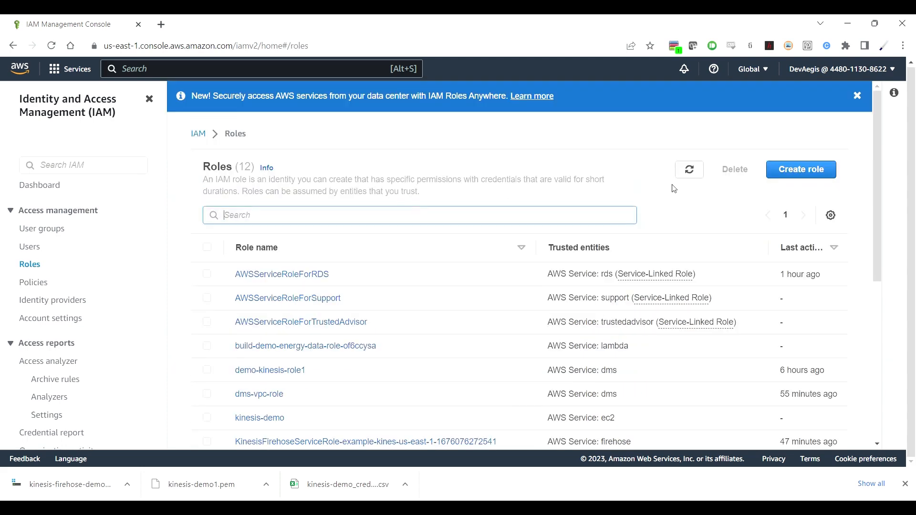
pyautogui.click(804, 177)
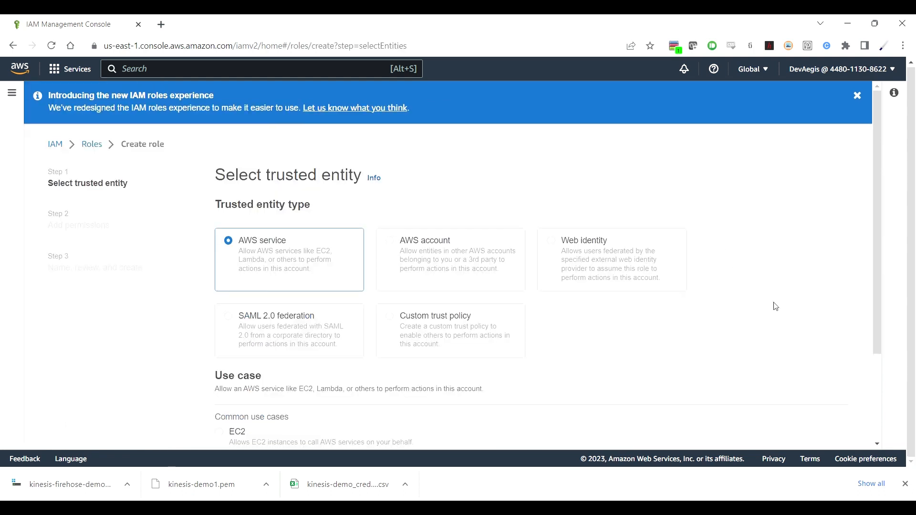
pyautogui.scroll(-3, 776, 306)
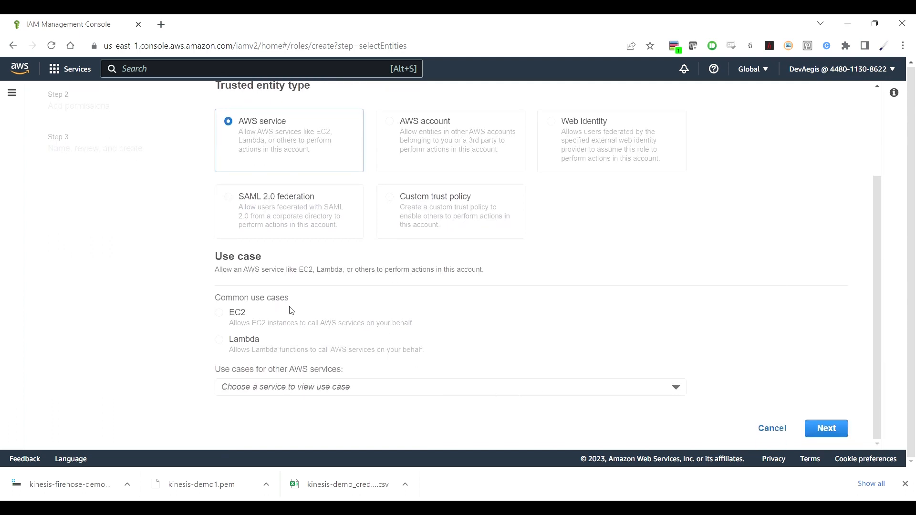
pyautogui.click(438, 389)
pyautogui.write('dms')
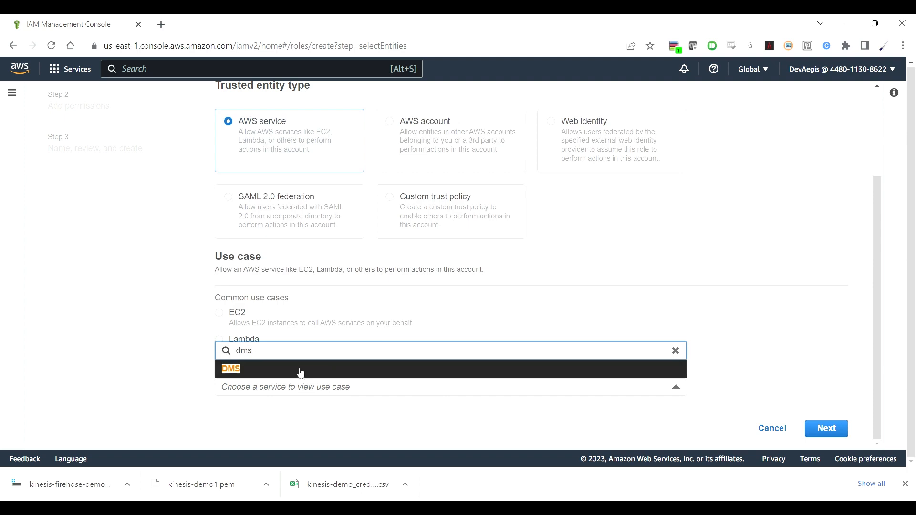
pyautogui.click(301, 372)
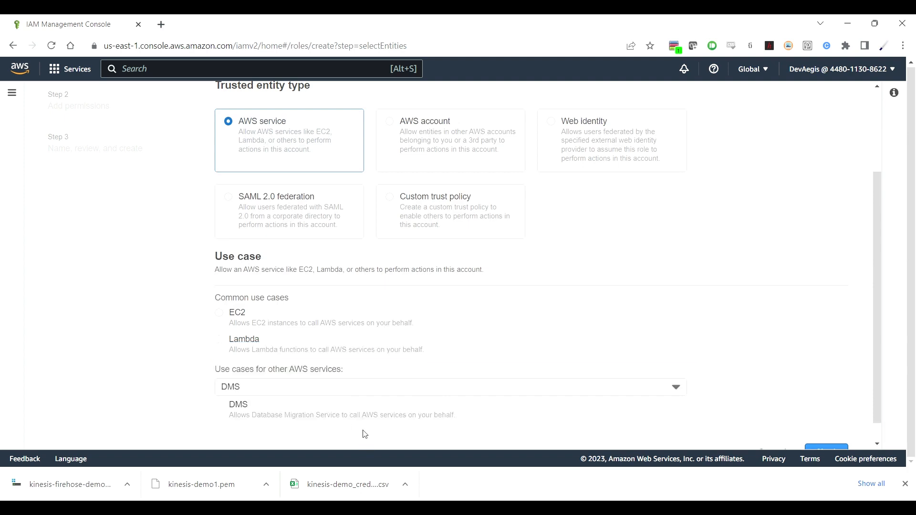
pyautogui.click(221, 409)
pyautogui.scroll(-1, 640, 307)
pyautogui.click(827, 429)
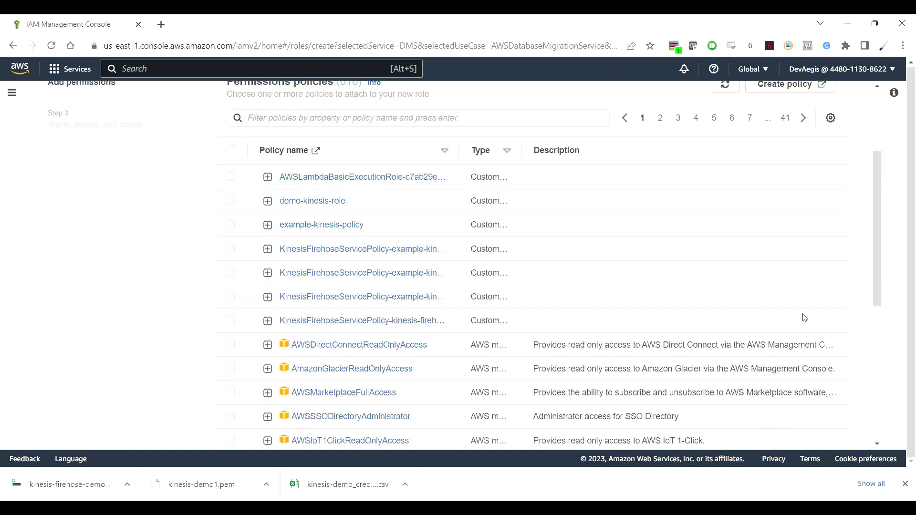
pyautogui.scroll(3, 762, 217)
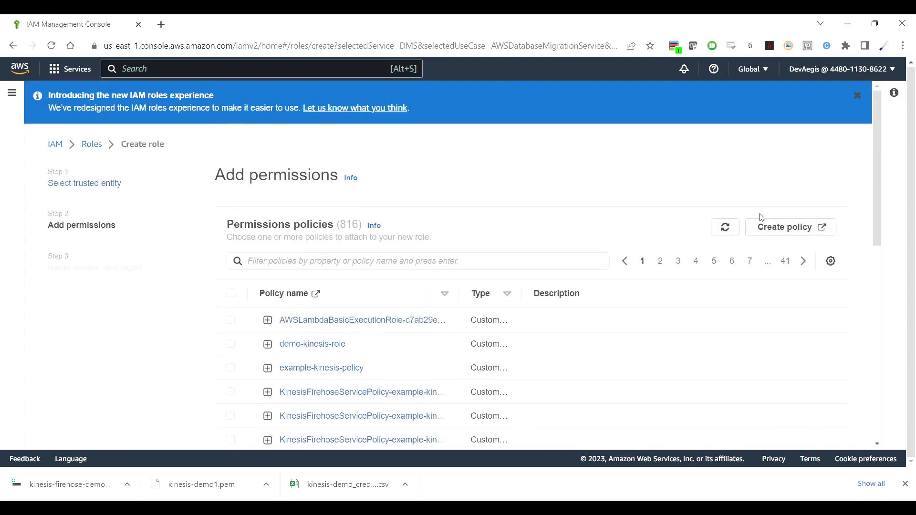
# - Attach example-kinesis-policy to the new role and proceed to naming and review
pyautogui.scroll(-3, 762, 217)
pyautogui.scroll(3, 762, 217)
pyautogui.scroll(-1, 463, 185)
pyautogui.scroll(1, 464, 185)
pyautogui.scroll(-2, 464, 185)
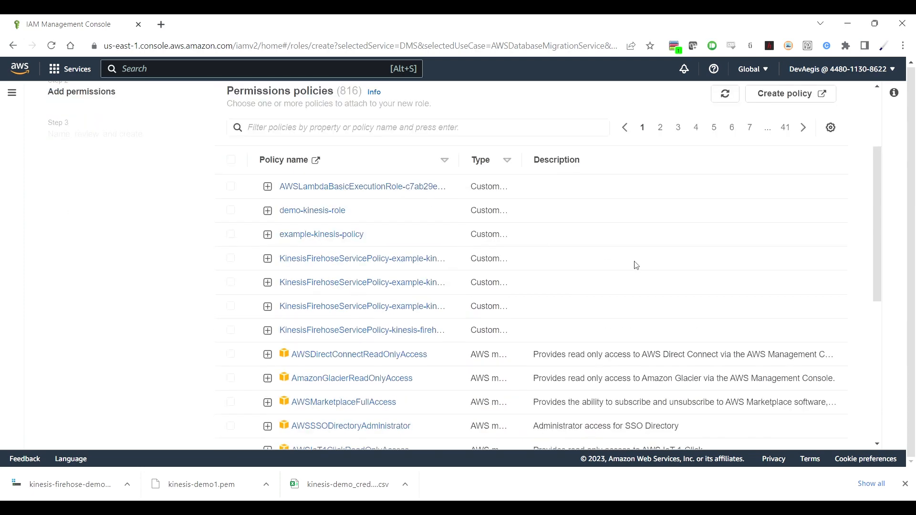
pyautogui.click(636, 239)
pyautogui.scroll(2, 637, 266)
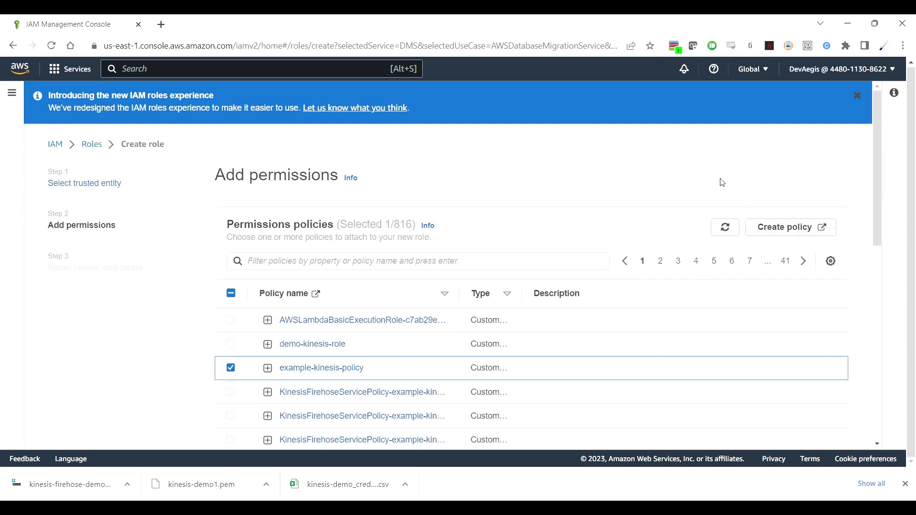
pyautogui.scroll(-10, 722, 183)
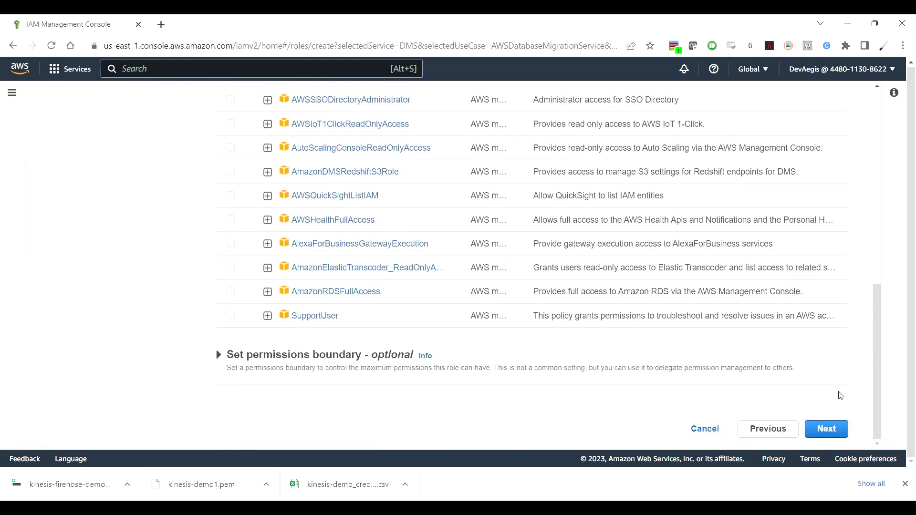
pyautogui.click(837, 430)
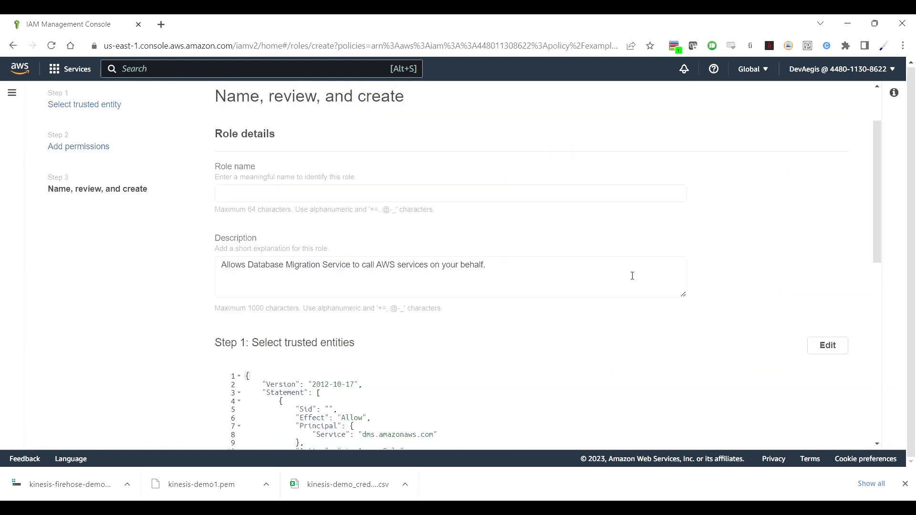
# - Name the role example-kinesis-role, keep its default description and trusted entity, and create it
pyautogui.click(527, 199)
pyautogui.write('example')
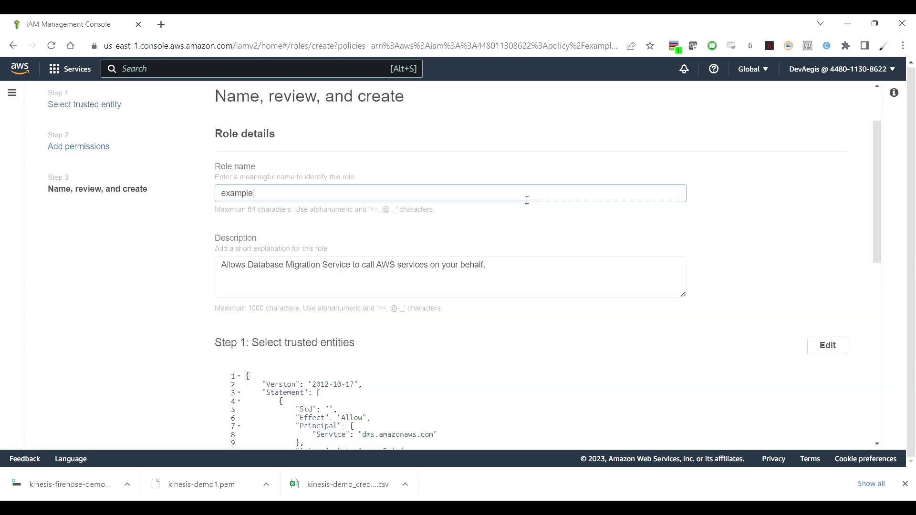
pyautogui.write('-kinesis-role')
pyautogui.scroll(-2, 710, 245)
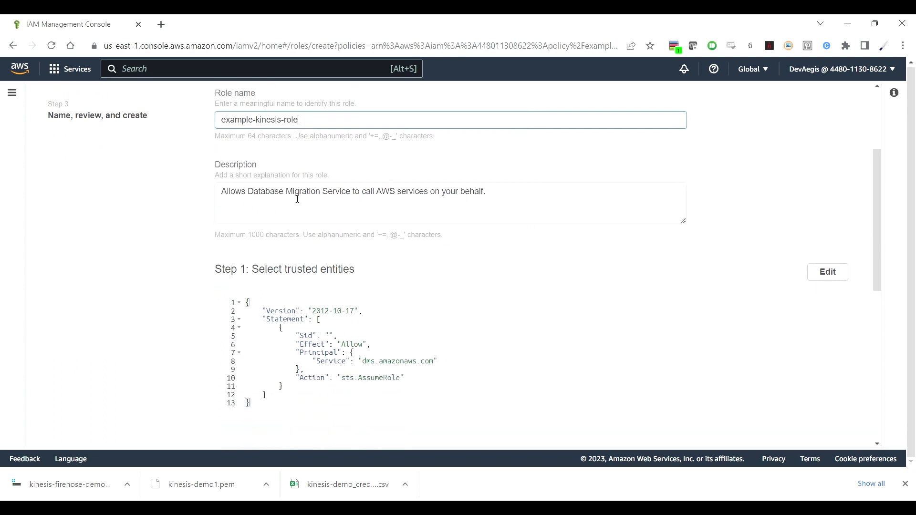
pyautogui.scroll(-2, 494, 265)
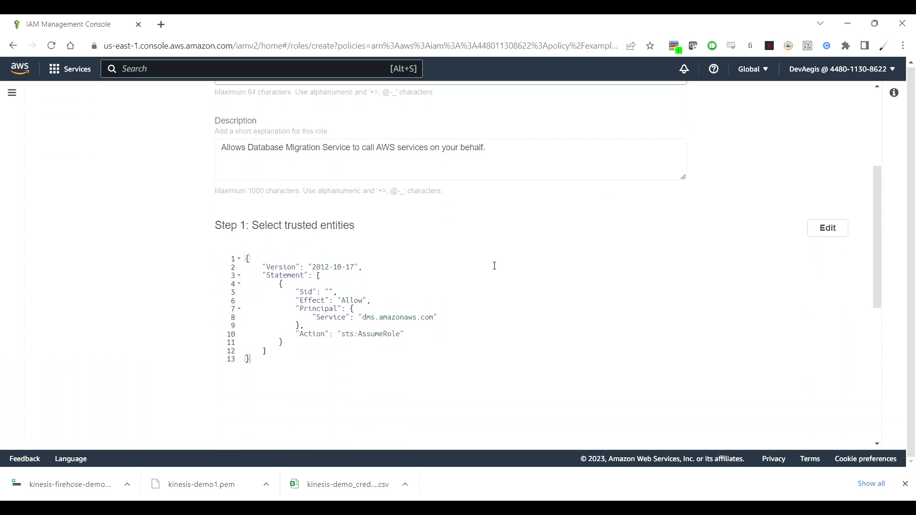
pyautogui.scroll(-6, 495, 266)
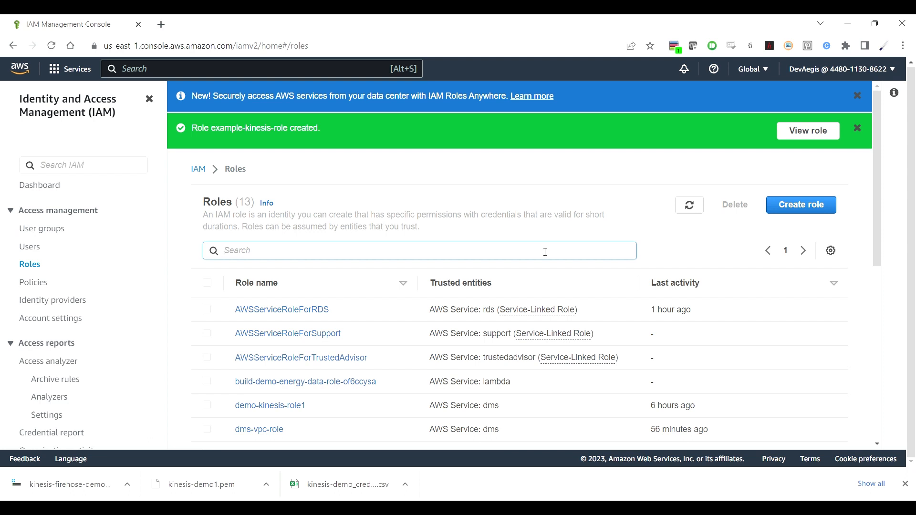
# - Switch to Database Migration Service and start a new replication instance from its replication instances list
pyautogui.click(323, 74)
pyautogui.write('dms')
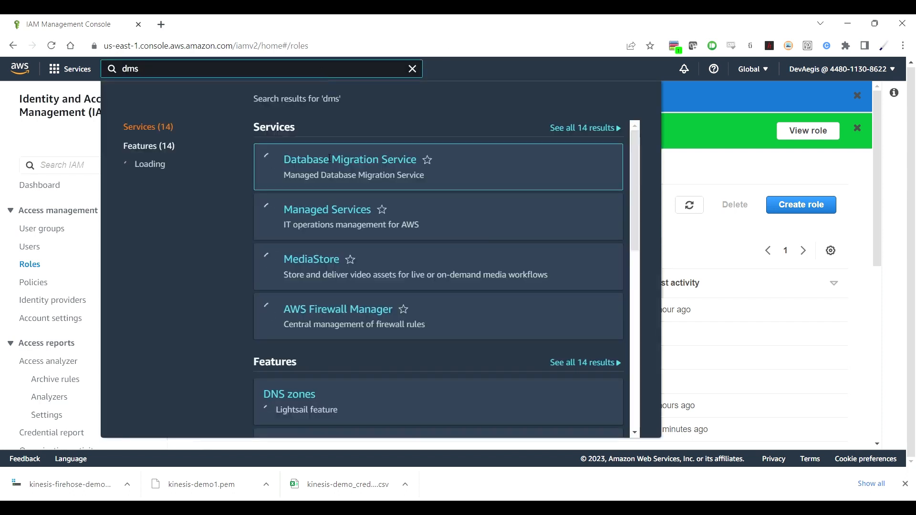
pyautogui.click(349, 170)
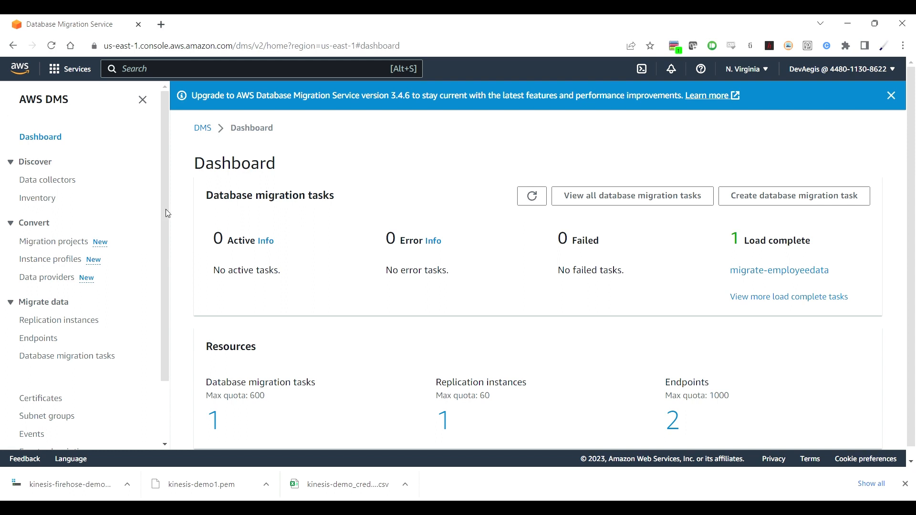
pyautogui.scroll(-1, 337, 235)
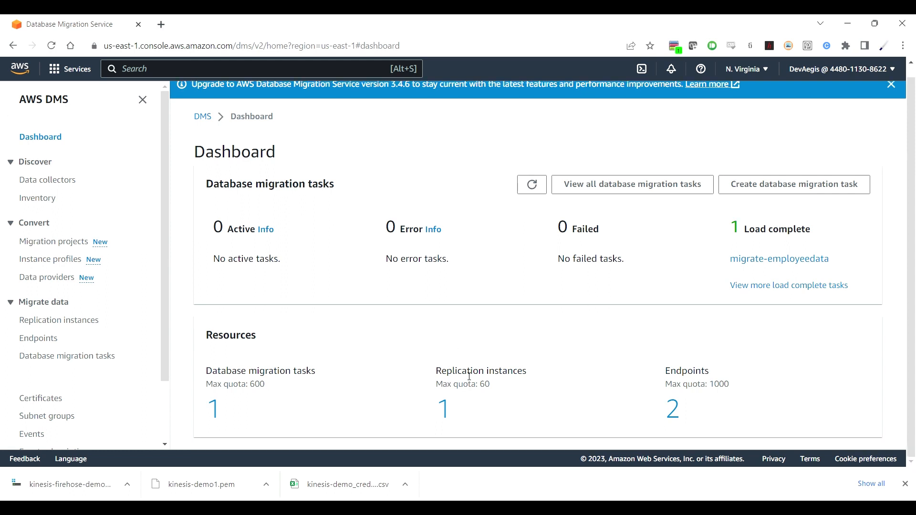
pyautogui.click(445, 412)
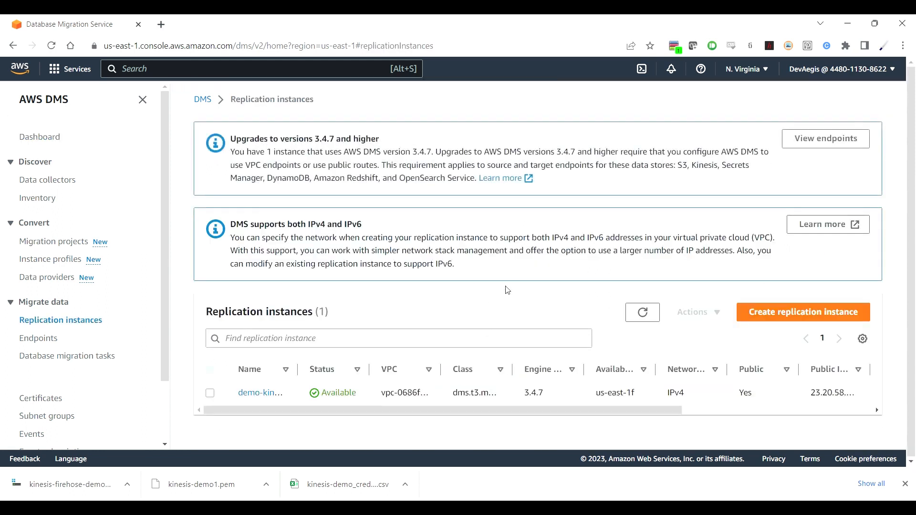
pyautogui.click(813, 317)
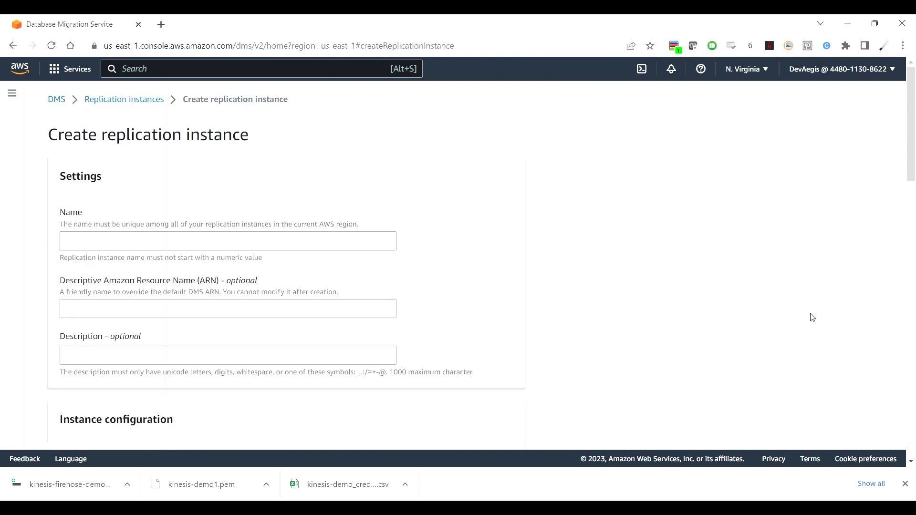
# - Name the replication instance example-kinesis-replication-instance and set its Multi AZ option to Production workload (Multi-AZ)
pyautogui.click(374, 246)
pyautogui.write('exam')
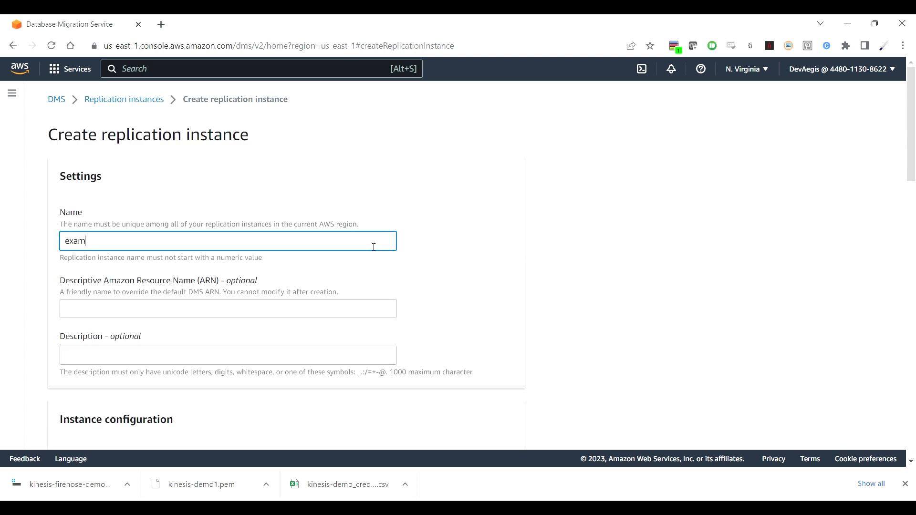
pyautogui.write('ple-kinesis-replication-instance')
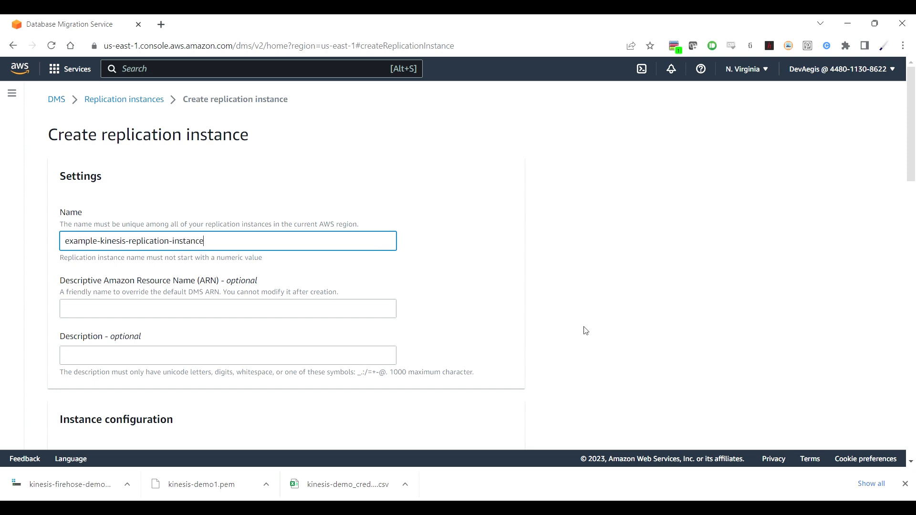
pyautogui.scroll(-5, 585, 330)
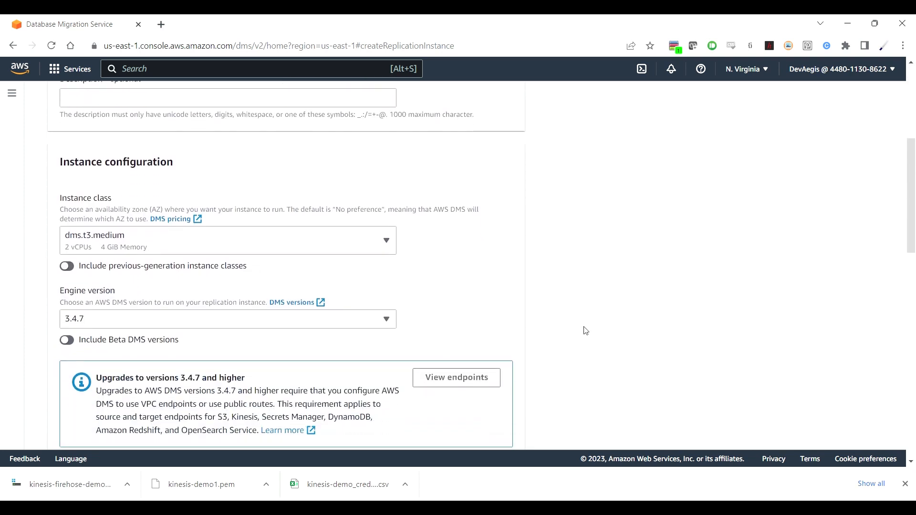
pyautogui.scroll(-3, 586, 330)
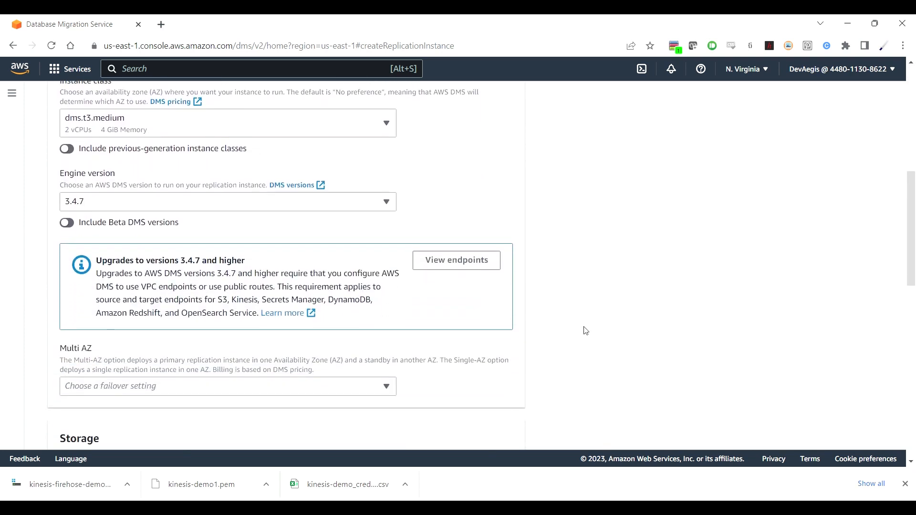
pyautogui.scroll(1, 586, 331)
pyautogui.scroll(-2, 586, 331)
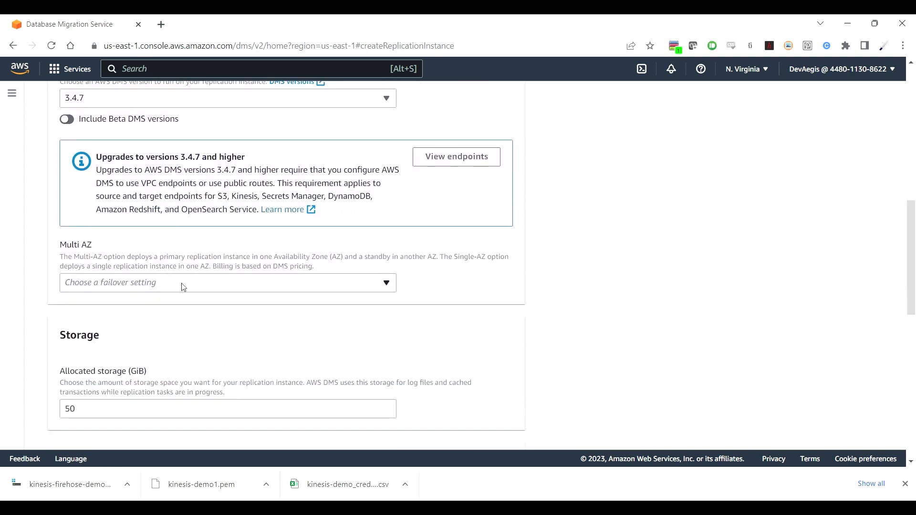
pyautogui.click(365, 281)
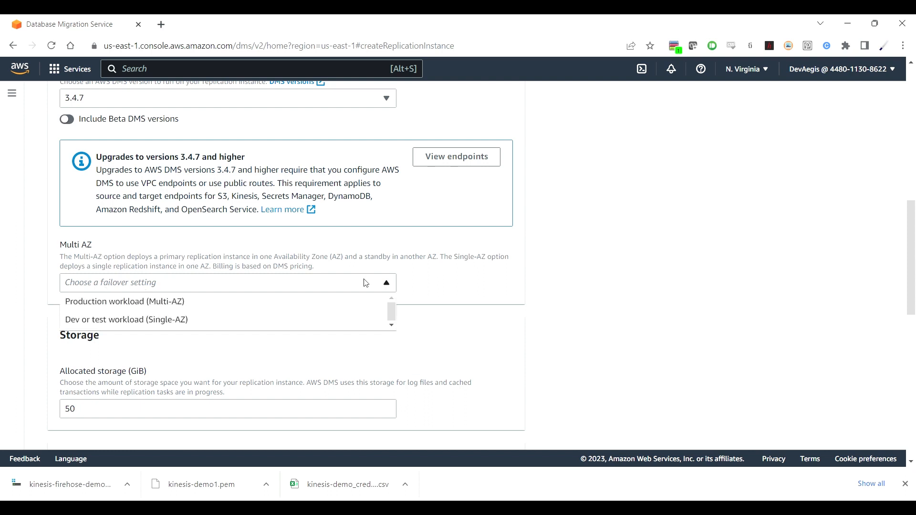
pyautogui.click(263, 302)
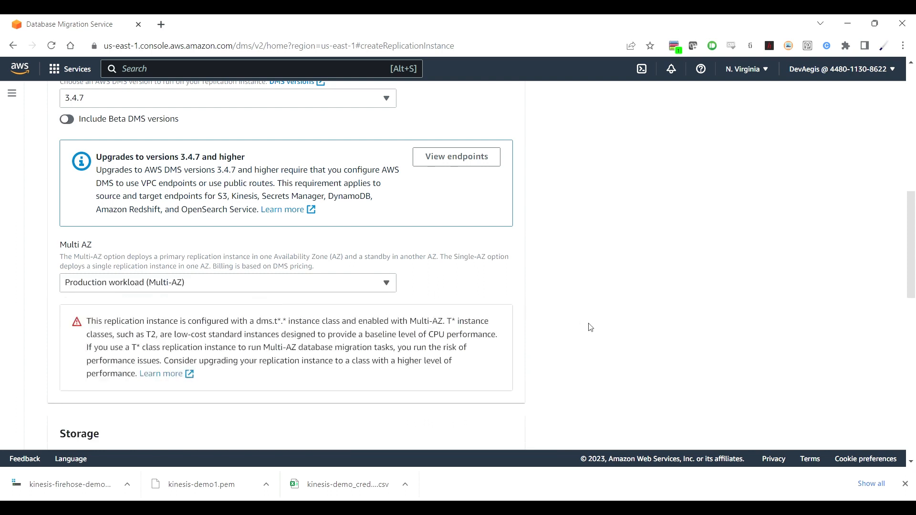
# - Create the replication instance with the default storage, connectivity and advanced settings, and widen the Name column in the instance list
pyautogui.scroll(-5, 590, 327)
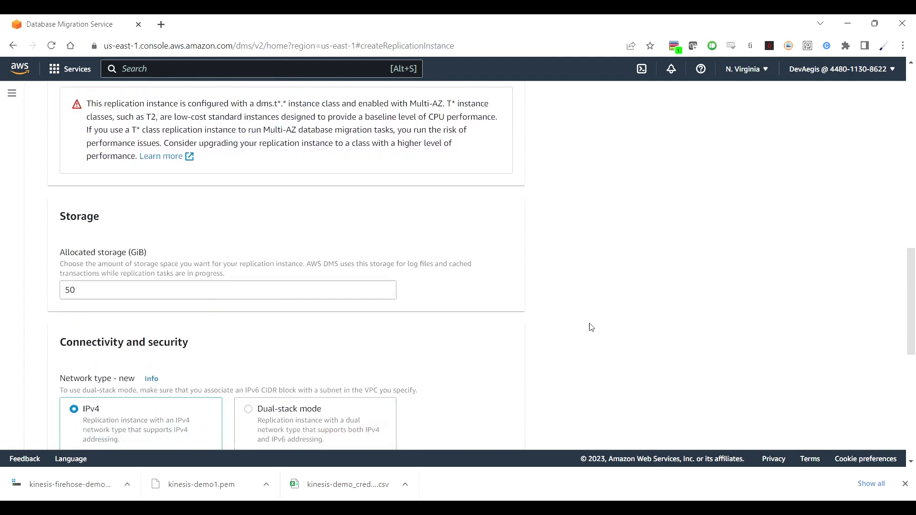
pyautogui.scroll(-4, 590, 328)
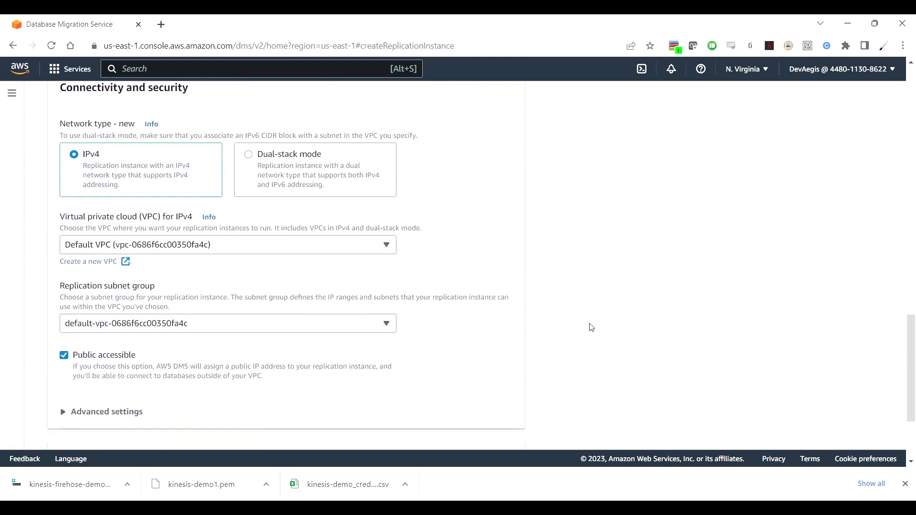
pyautogui.scroll(-3, 591, 327)
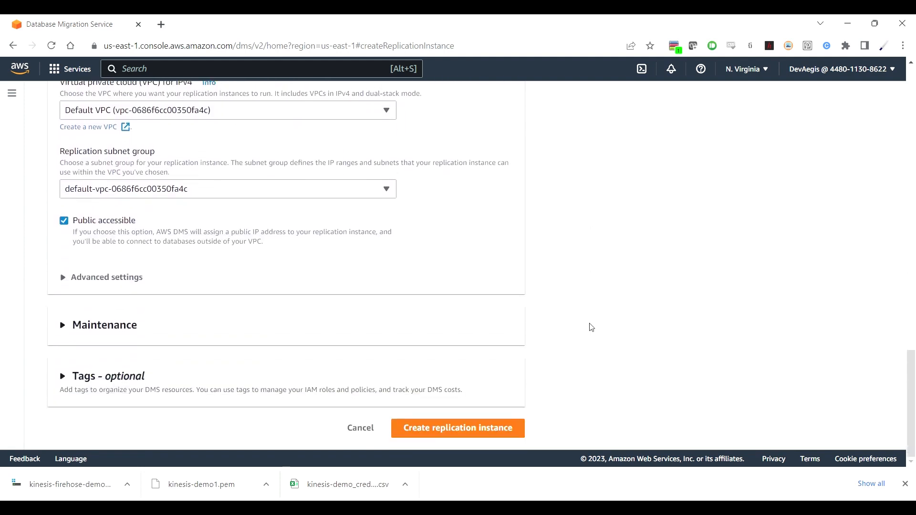
pyautogui.click(389, 275)
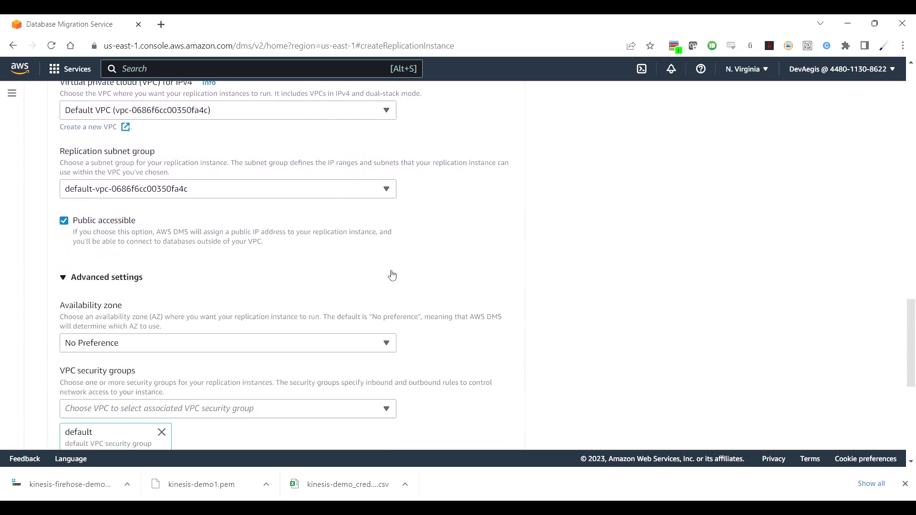
pyautogui.scroll(-6, 604, 318)
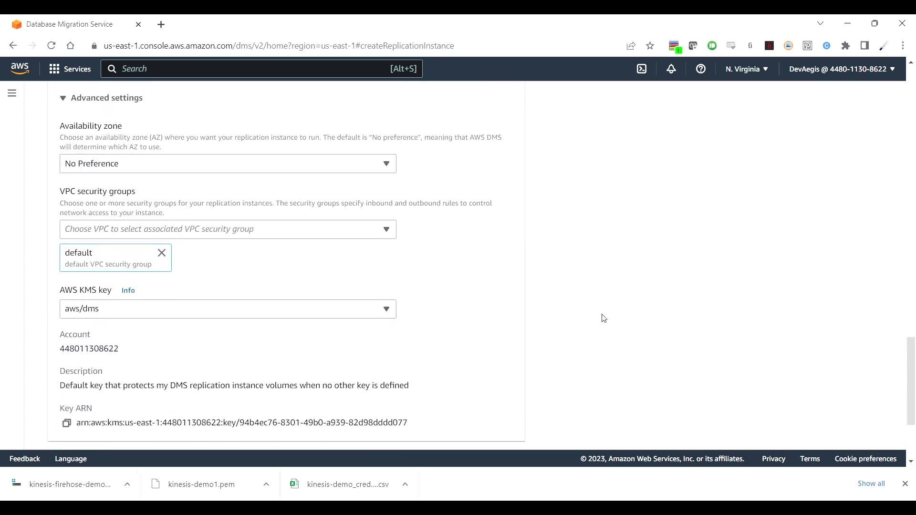
pyautogui.scroll(-1, 604, 319)
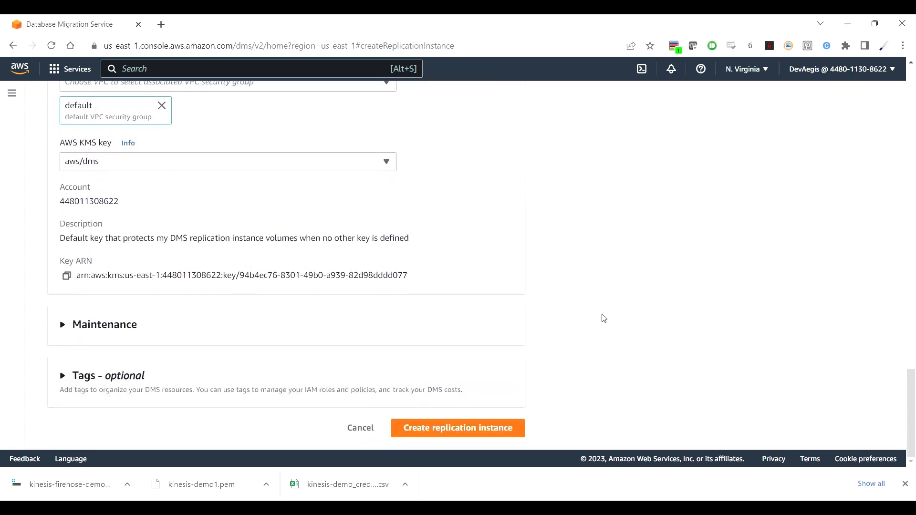
pyautogui.click(477, 434)
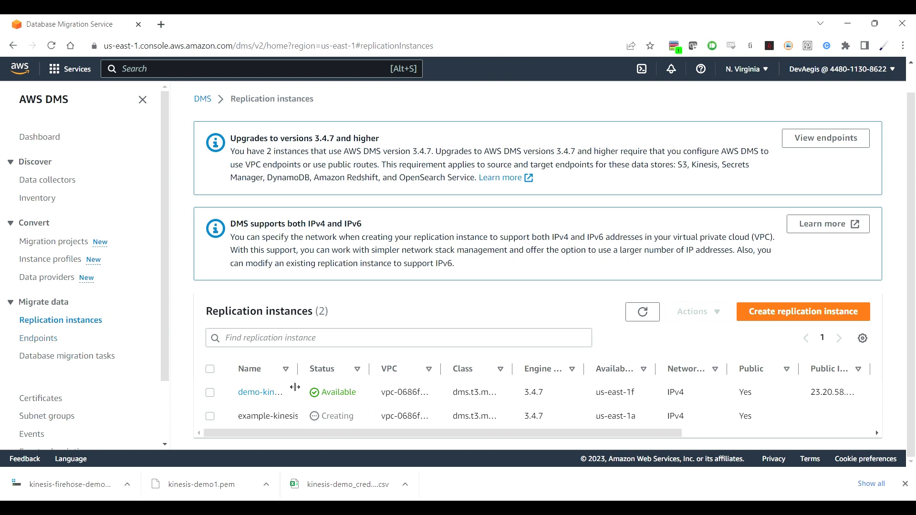
pyautogui.moveTo(298, 374); pyautogui.dragTo(403, 377)
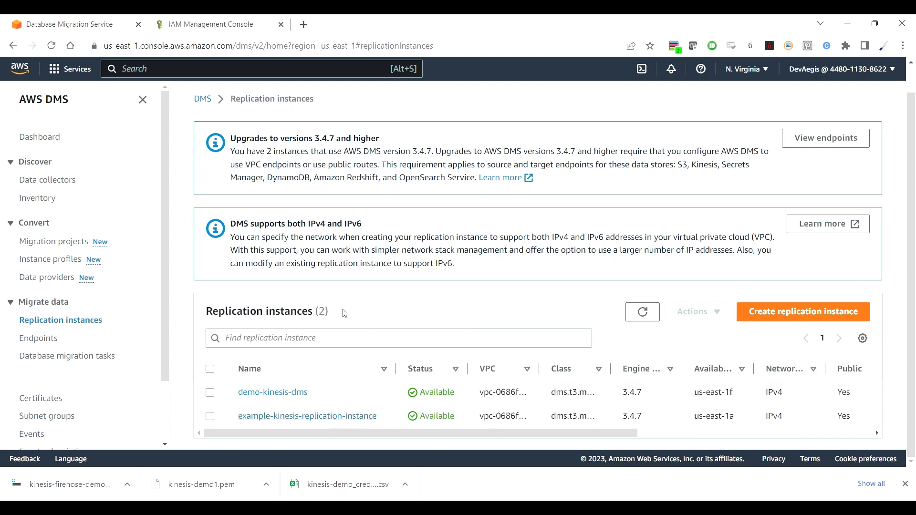
# - Start a new DMS source endpoint based on the RDS DB instance database-1
pyautogui.scroll(-3, 113, 261)
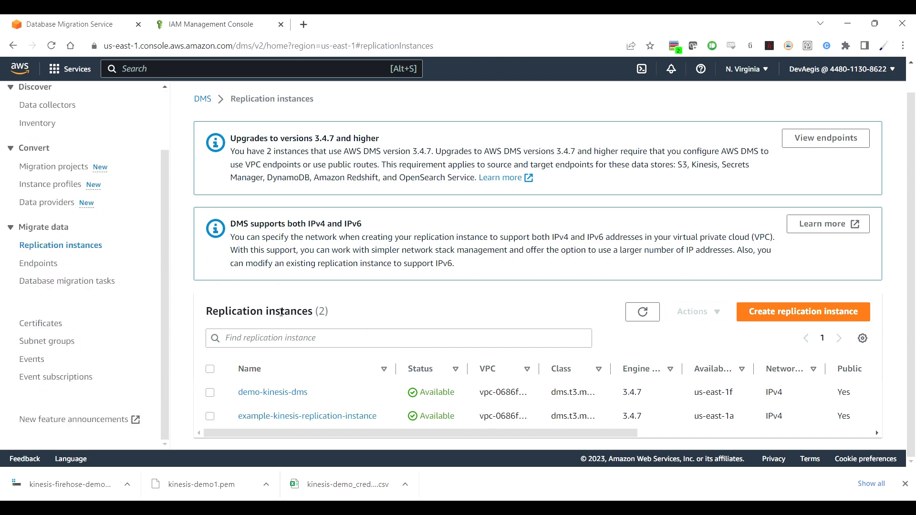
pyautogui.click(51, 267)
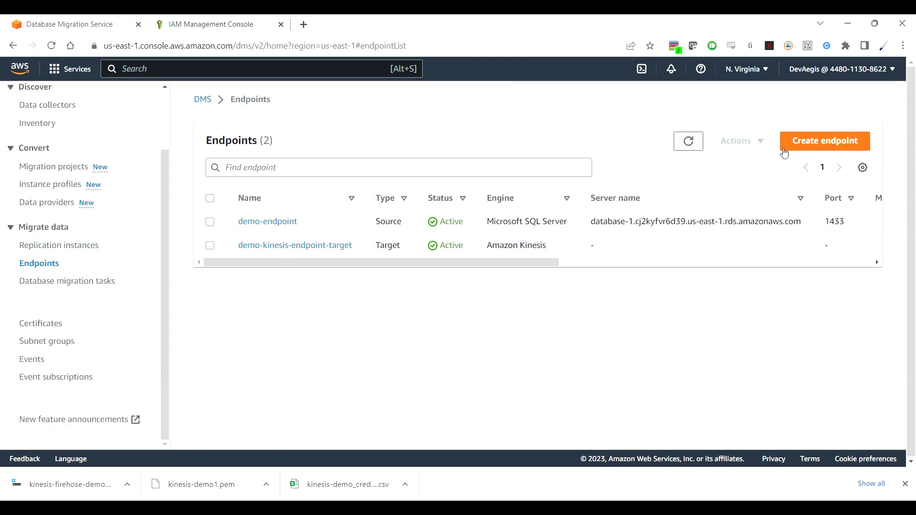
pyautogui.click(810, 149)
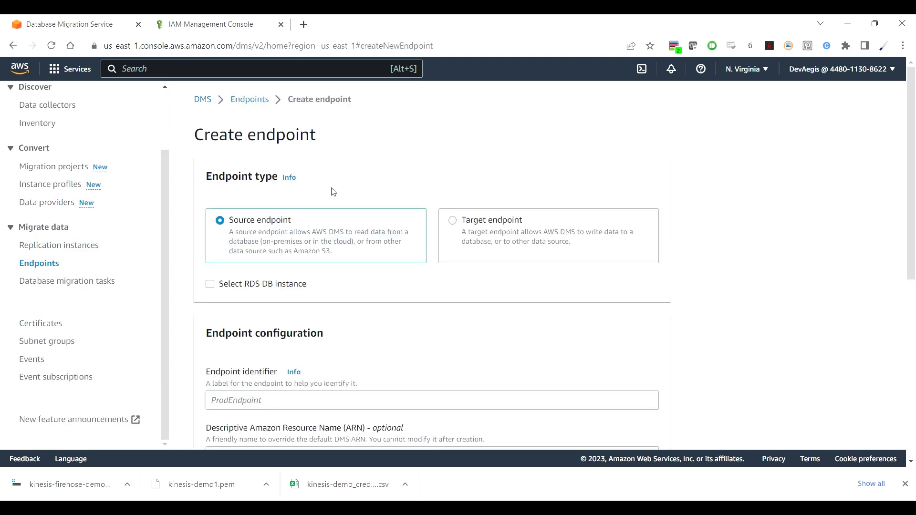
pyautogui.click(210, 285)
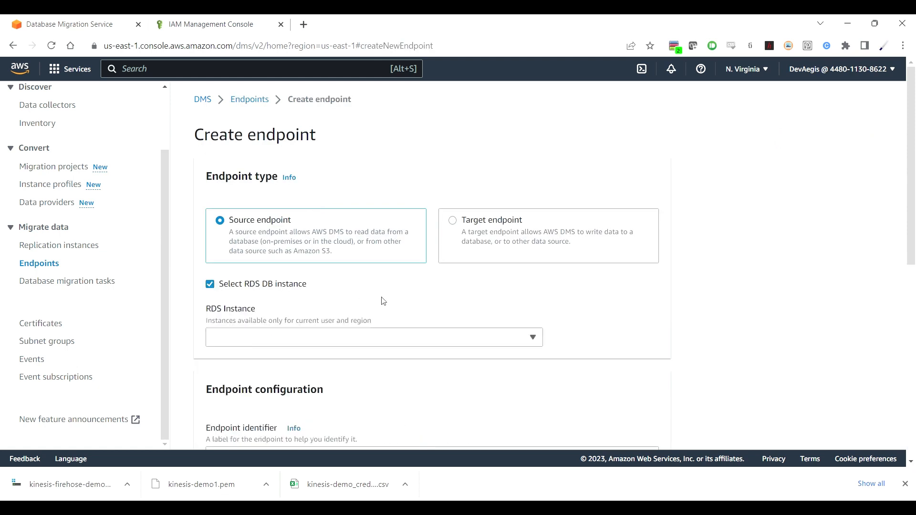
pyautogui.click(444, 340)
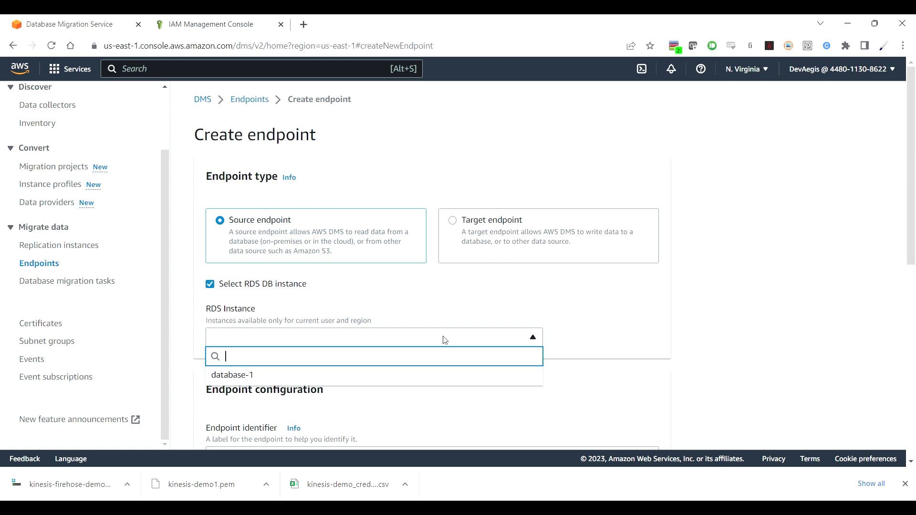
pyautogui.click(374, 379)
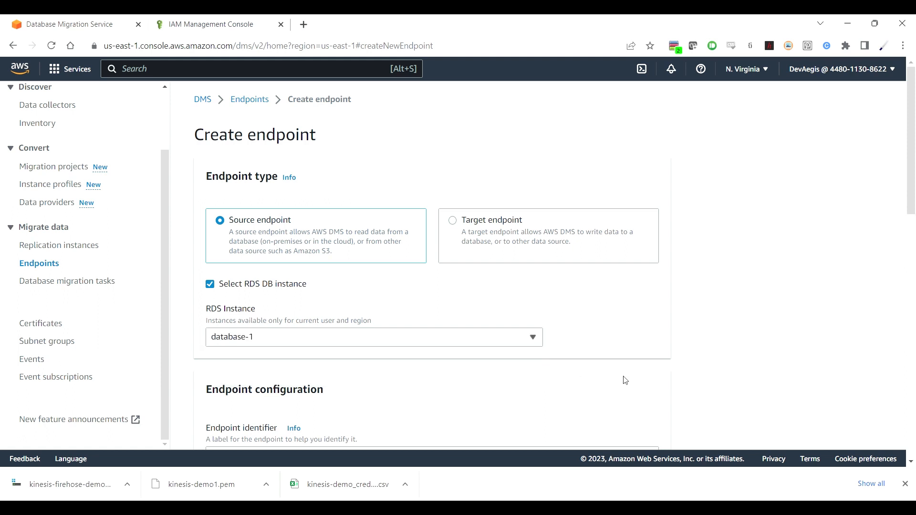
pyautogui.scroll(-3, 625, 380)
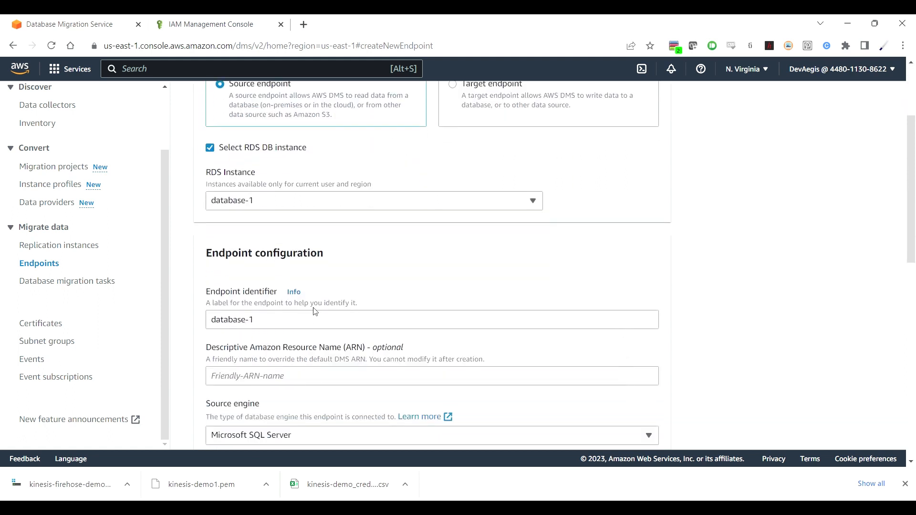
# - Replace the source endpoint's identifier with example-kinesis-source-endpoint
pyautogui.click(278, 324)
pyautogui.press('BackSpace')
pyautogui.press('BackSpace')
pyautogui.press('BackSpace')
pyautogui.press('BackSpace')
pyautogui.press('BackSpace')
pyautogui.press('BackSpace')
pyautogui.press('BackSpace')
pyautogui.press('BackSpace')
pyautogui.press('BackSpace')
pyautogui.press('BackSpace')
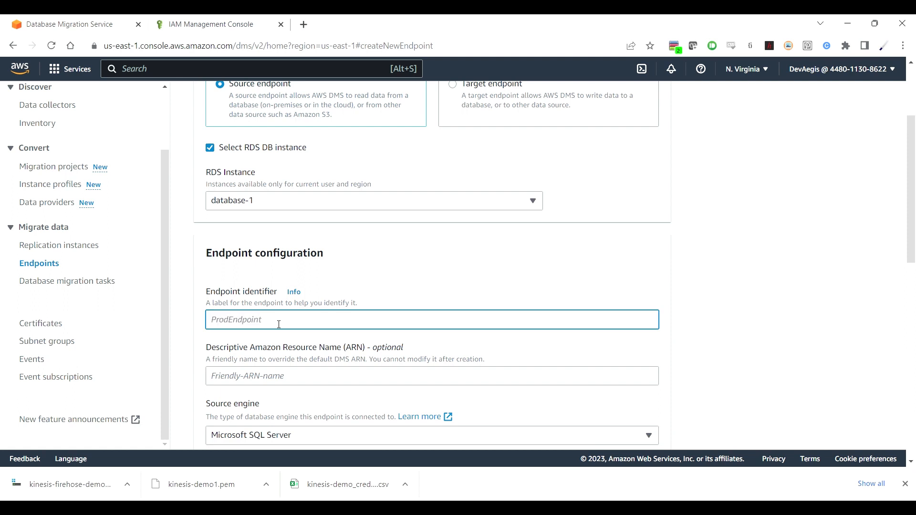
pyautogui.write('e')
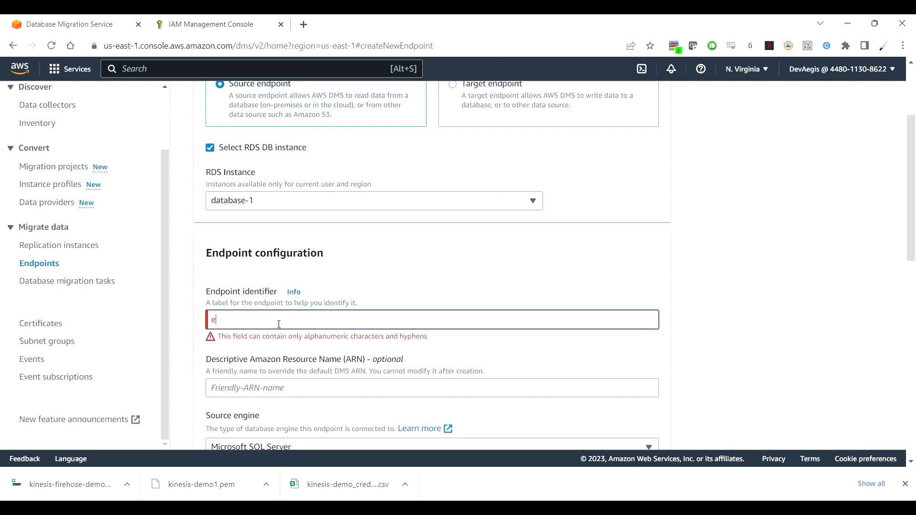
pyautogui.write('xample-kinesis-s')
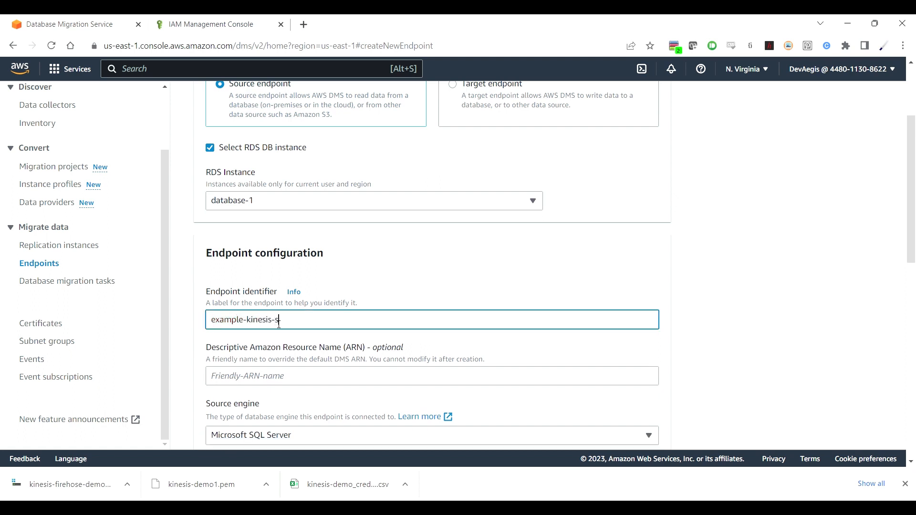
pyautogui.write('ource-endpoint')
# - Set the endpoint database access to Provide access information manually and paste in the database password
pyautogui.scroll(-2, 572, 376)
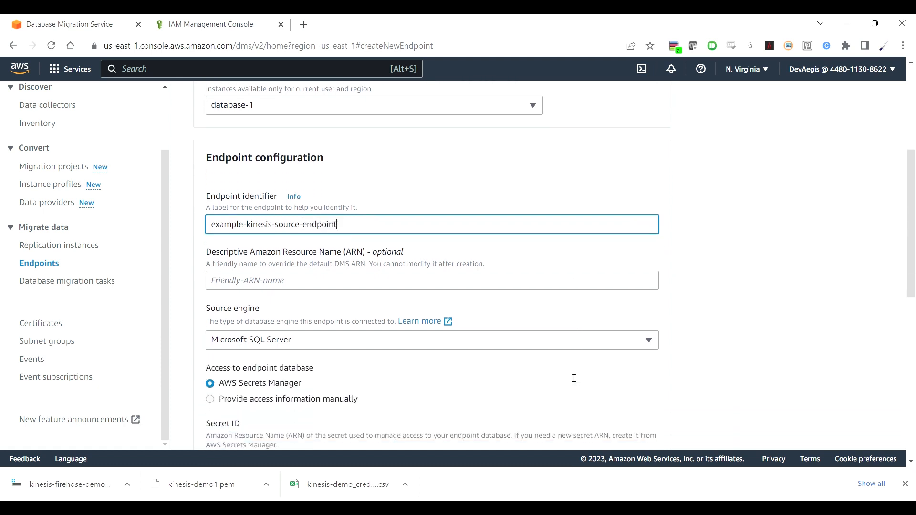
pyautogui.scroll(-2, 574, 378)
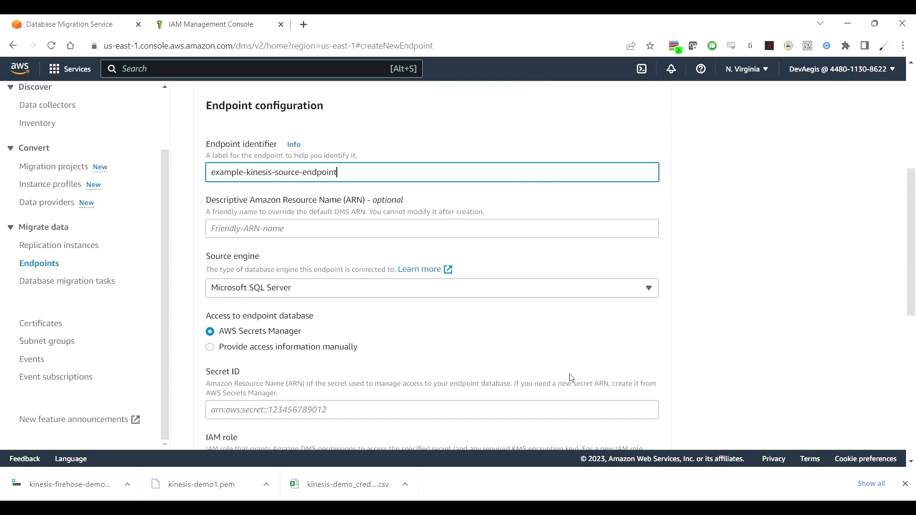
pyautogui.scroll(-1, 571, 378)
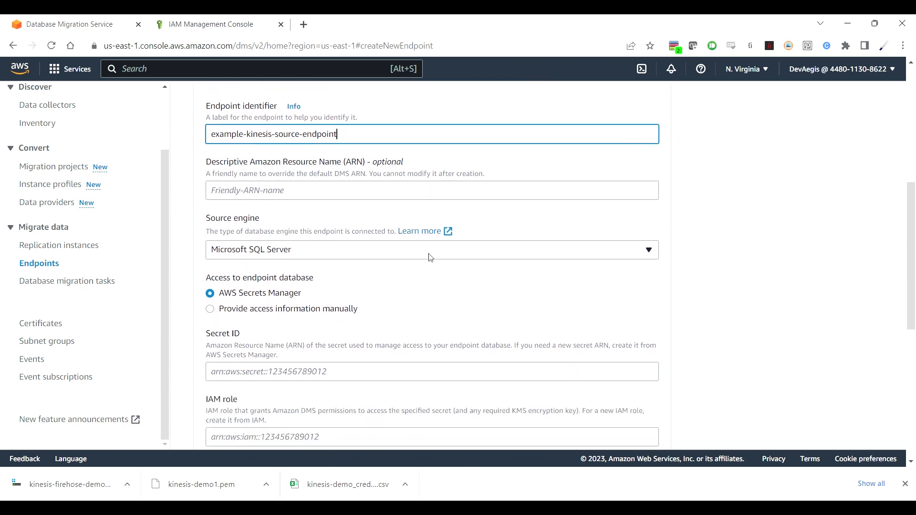
pyautogui.scroll(3, 430, 258)
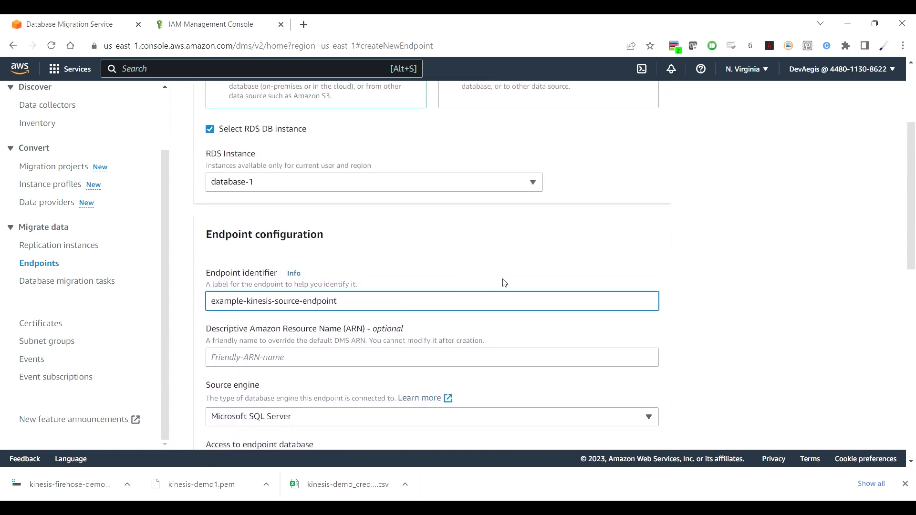
pyautogui.scroll(-4, 504, 283)
pyautogui.scroll(-1, 505, 282)
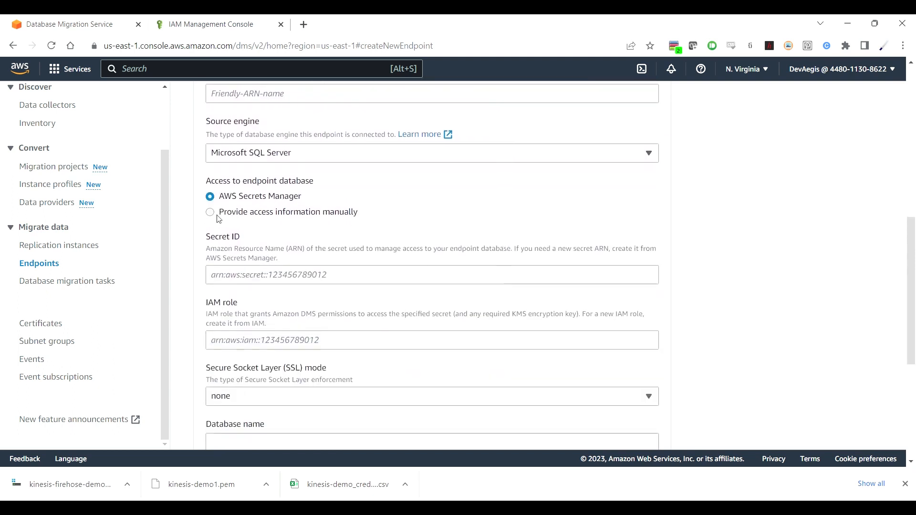
pyautogui.click(211, 213)
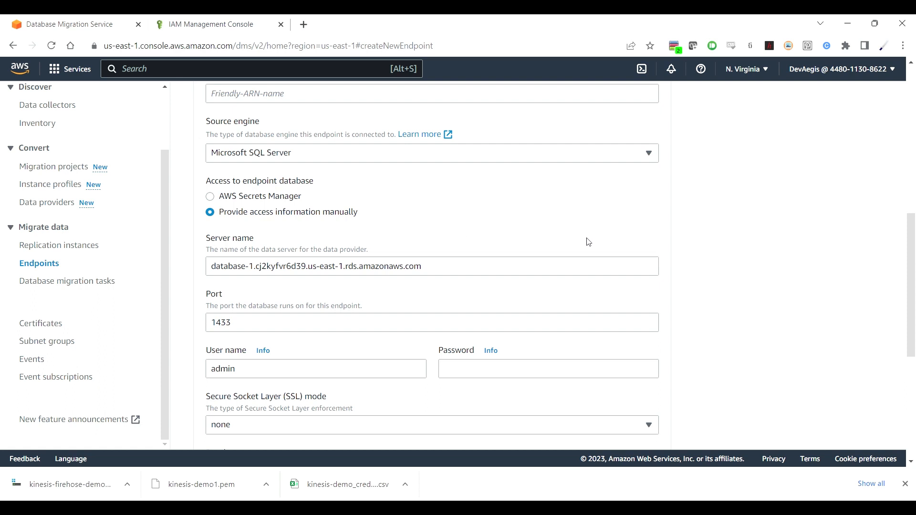
pyautogui.scroll(-2, 726, 282)
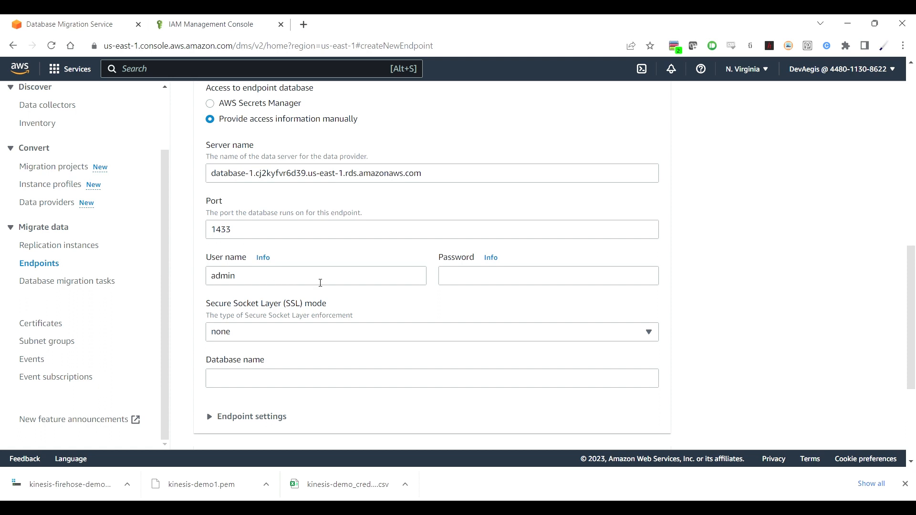
pyautogui.click(467, 281)
pyautogui.hotkey('alt', 'Tab')
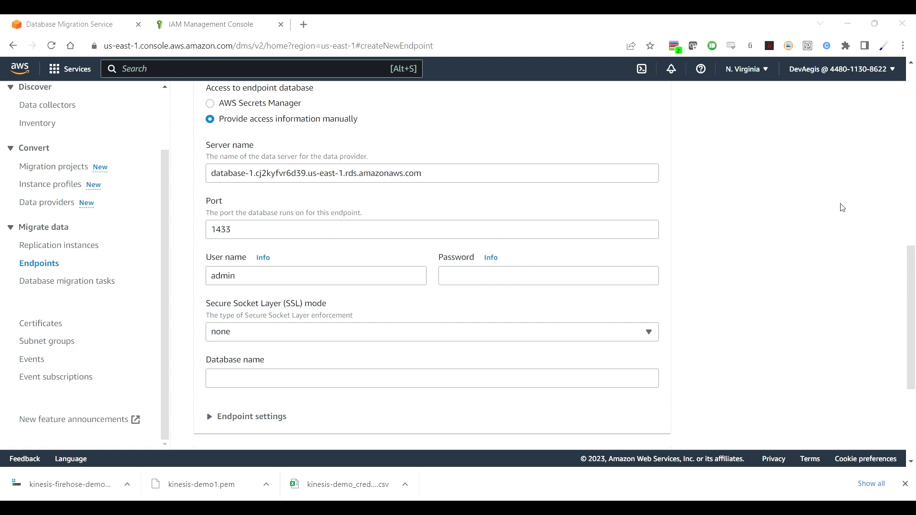
pyautogui.hotkey('alt', 'Tab')
pyautogui.hotkey('ctrl', 'v')
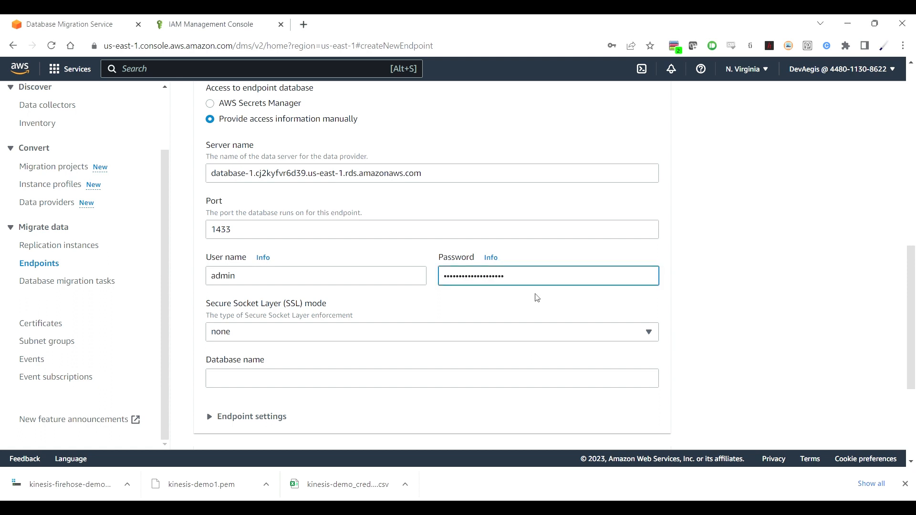
# - Set the source endpoint's database name to EmployeeData and expand its endpoint settings
pyautogui.click(608, 380)
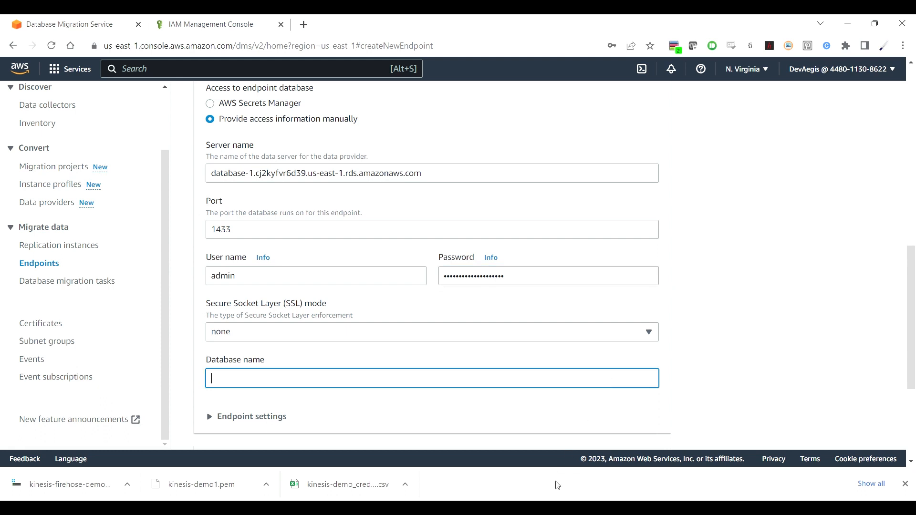
pyautogui.hotkey('alt', 'Tab')
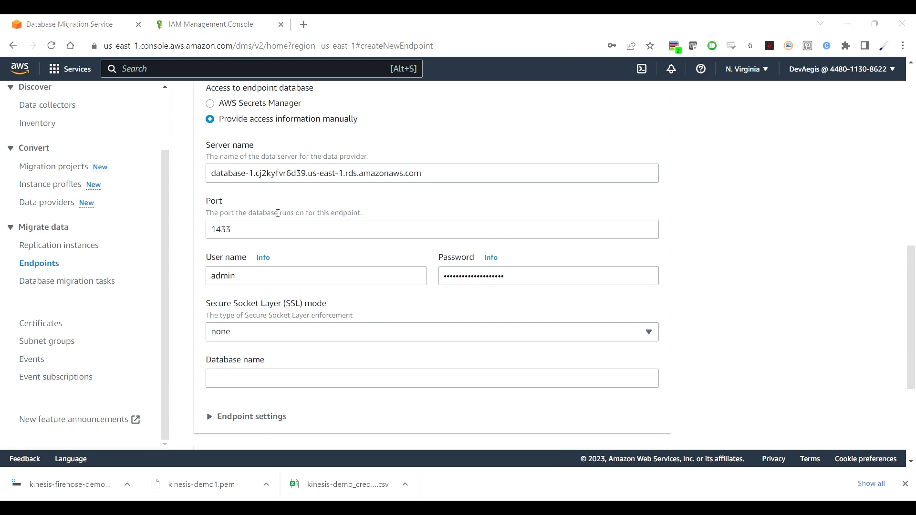
pyautogui.hotkey('alt', 'Tab')
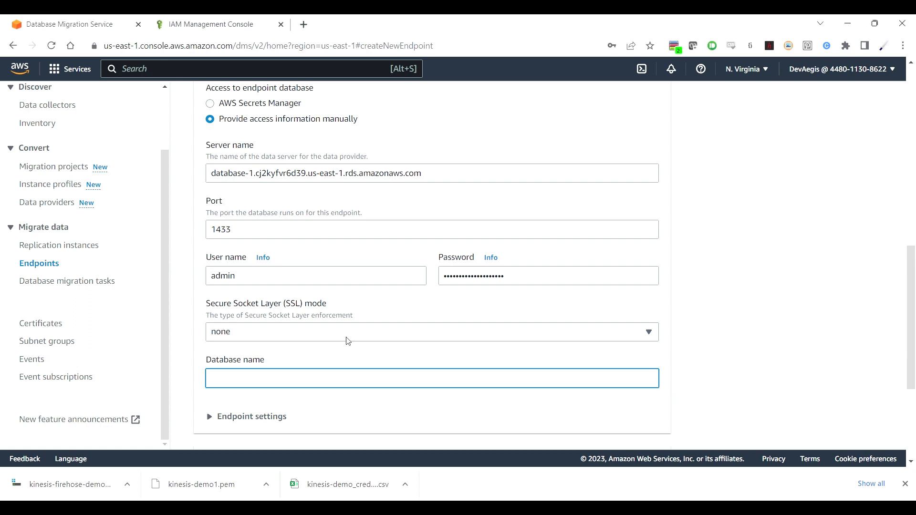
pyautogui.write('EmployeeData')
pyautogui.click(288, 418)
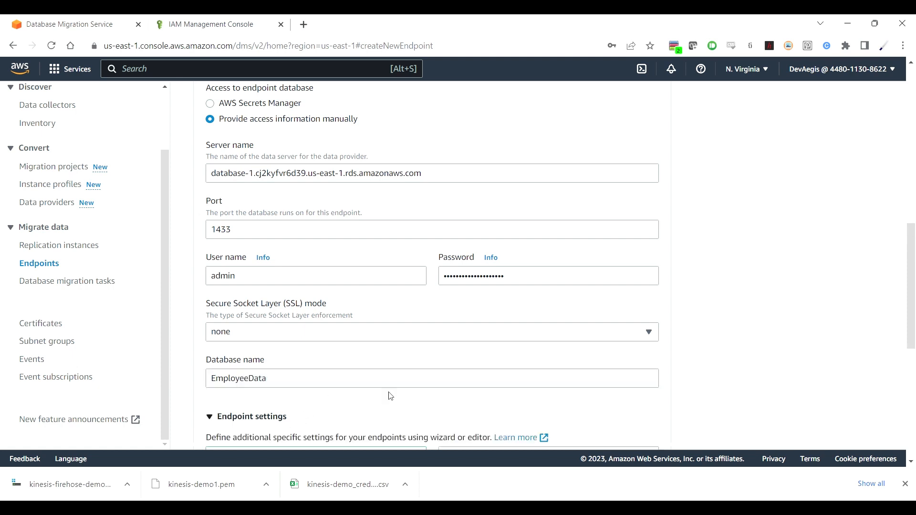
# - Test the source endpoint's connection using example-kinesis-replication-instance, and create the endpoint
pyautogui.scroll(-3, 799, 360)
pyautogui.scroll(-2, 799, 360)
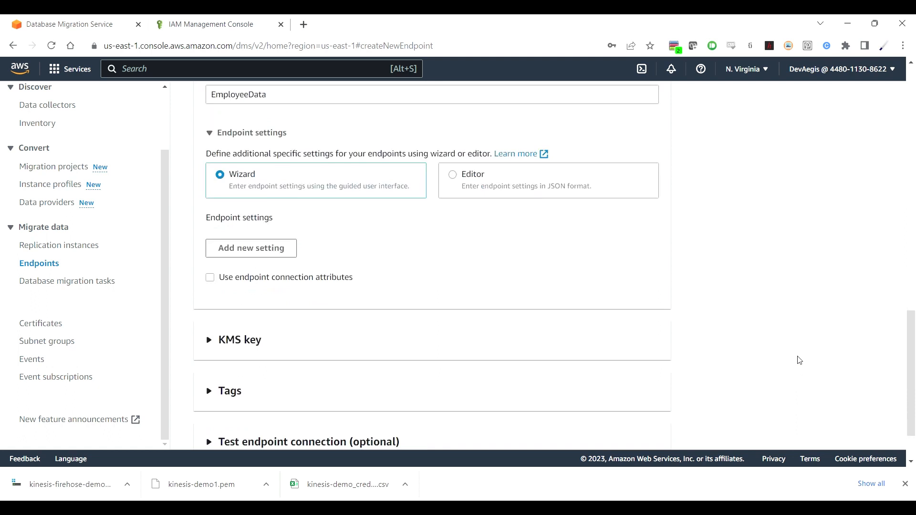
pyautogui.scroll(-2, 800, 361)
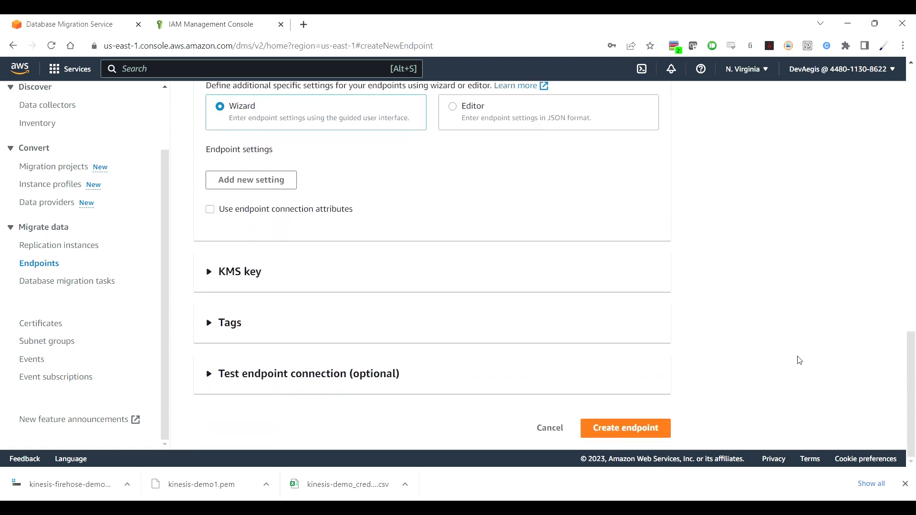
pyautogui.click(368, 368)
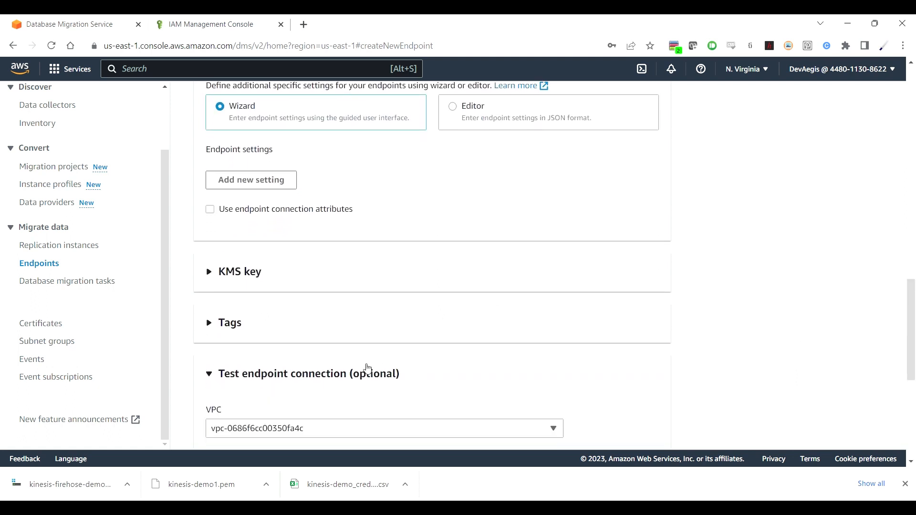
pyautogui.scroll(-3, 785, 355)
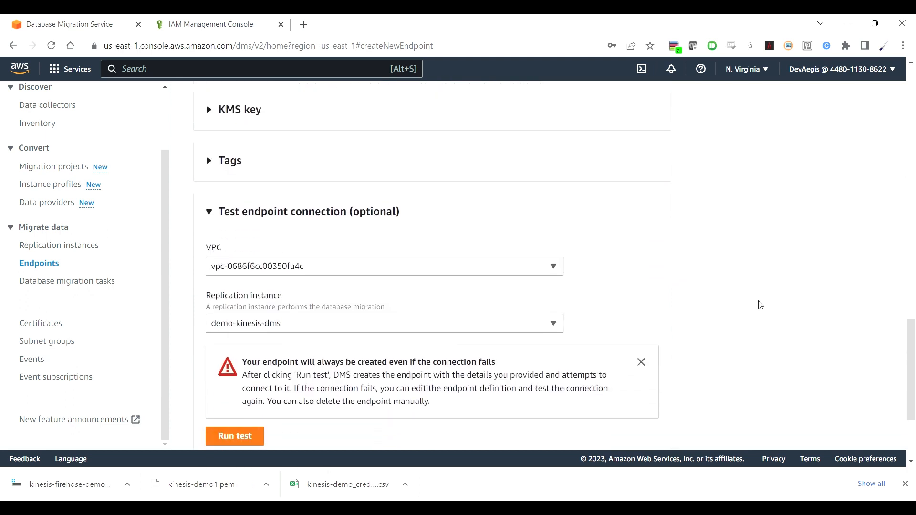
pyautogui.scroll(-2, 760, 305)
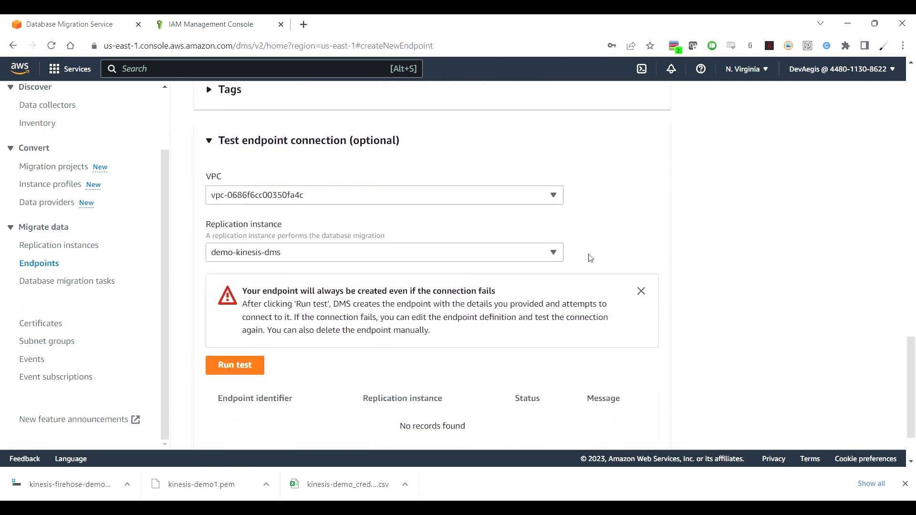
pyautogui.click(529, 260)
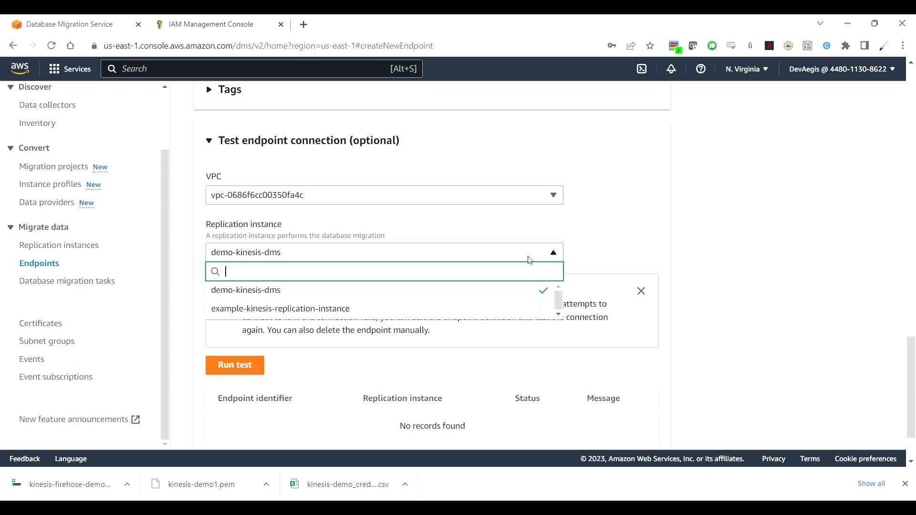
pyautogui.click(390, 310)
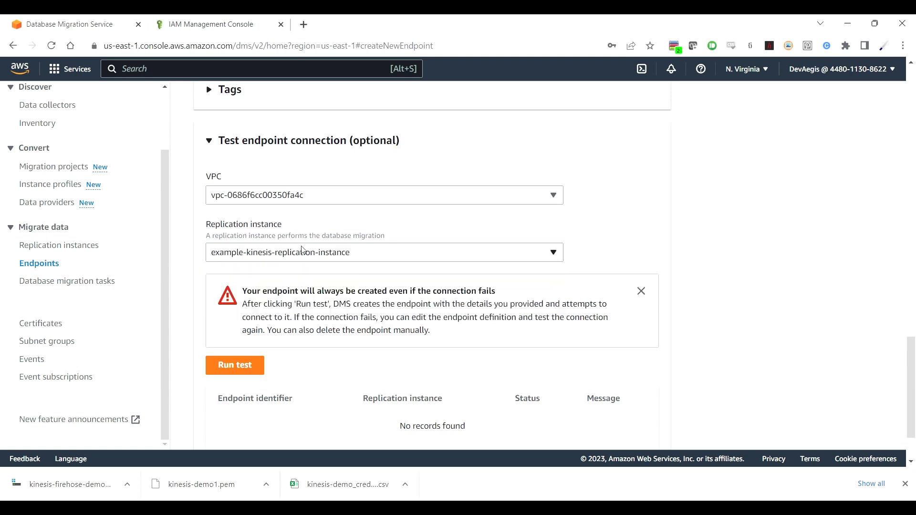
pyautogui.scroll(-2, 491, 241)
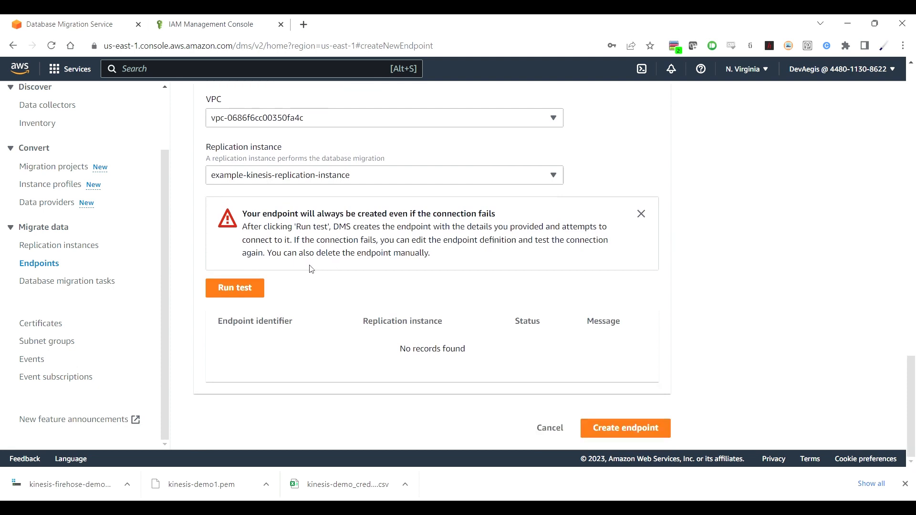
pyautogui.click(232, 289)
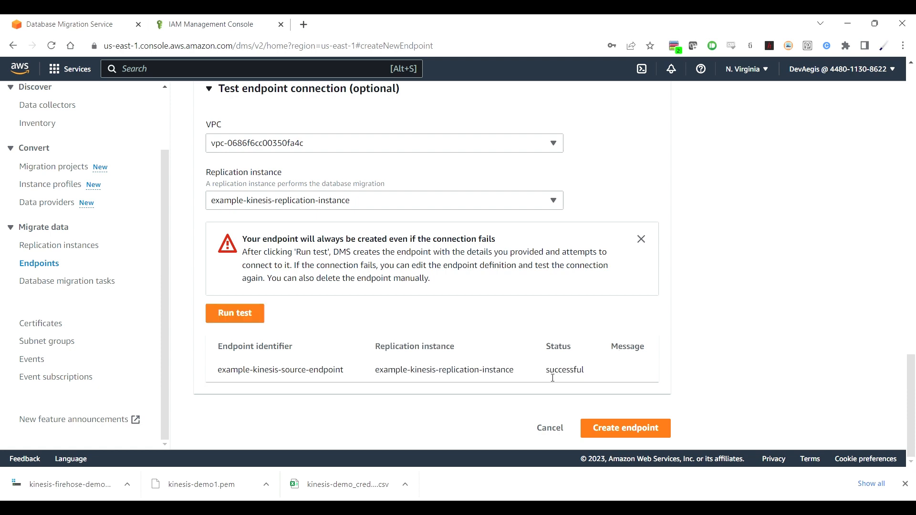
pyautogui.click(654, 434)
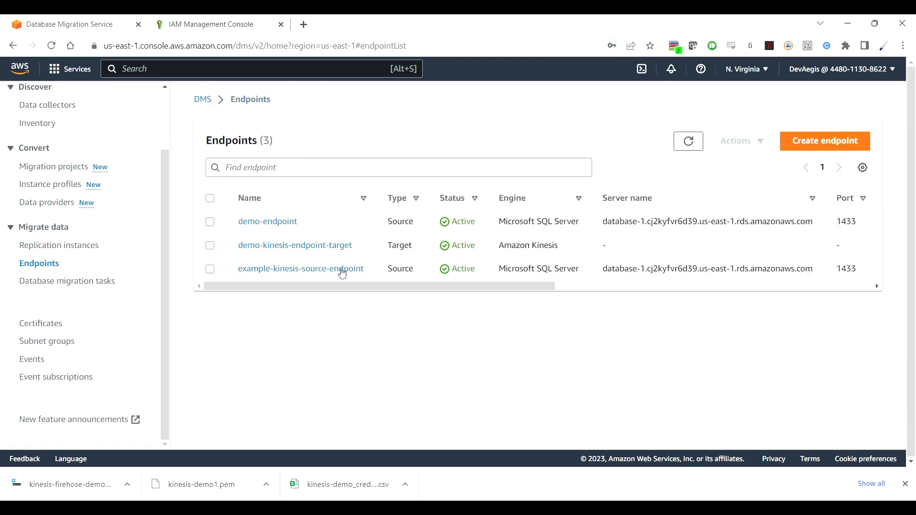
# - Start a new target endpoint with the identifier example-kinesis-target-endpoint
pyautogui.click(820, 143)
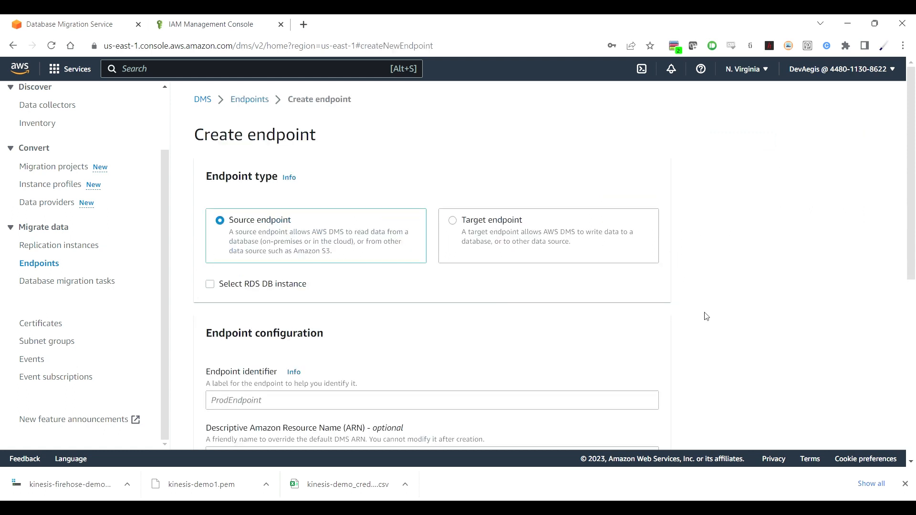
pyautogui.scroll(-1, 707, 317)
pyautogui.scroll(-1, 707, 317)
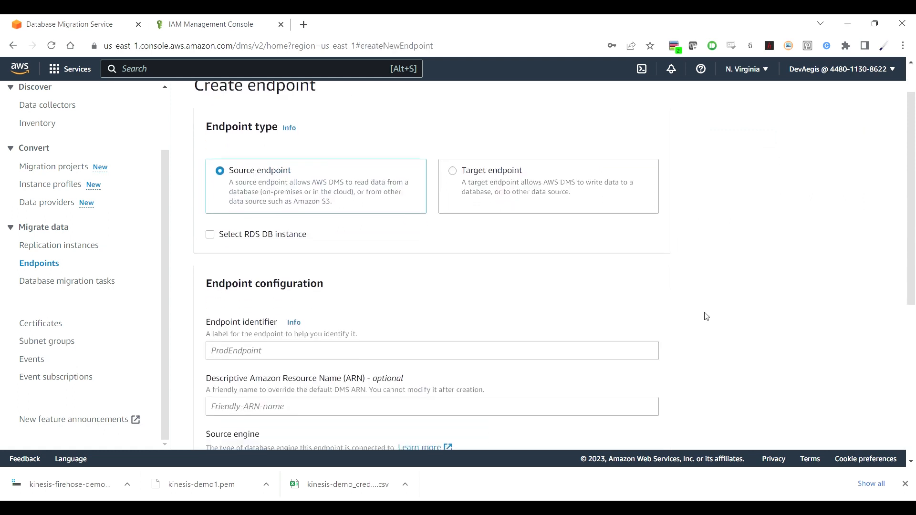
pyautogui.scroll(1, 706, 316)
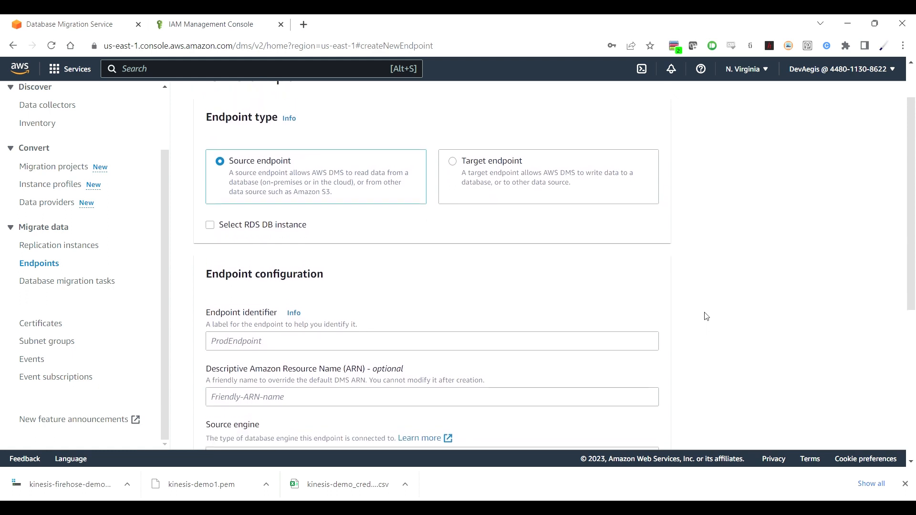
pyautogui.scroll(-1, 707, 317)
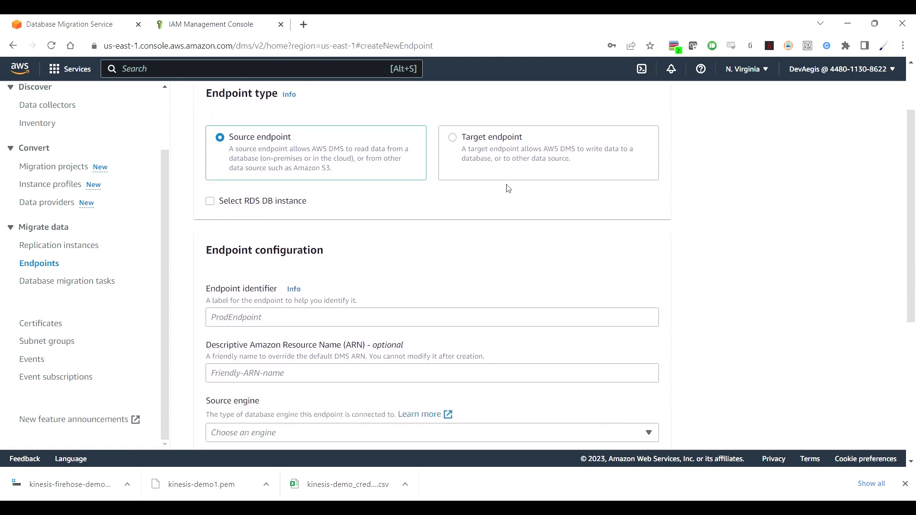
pyautogui.click(454, 139)
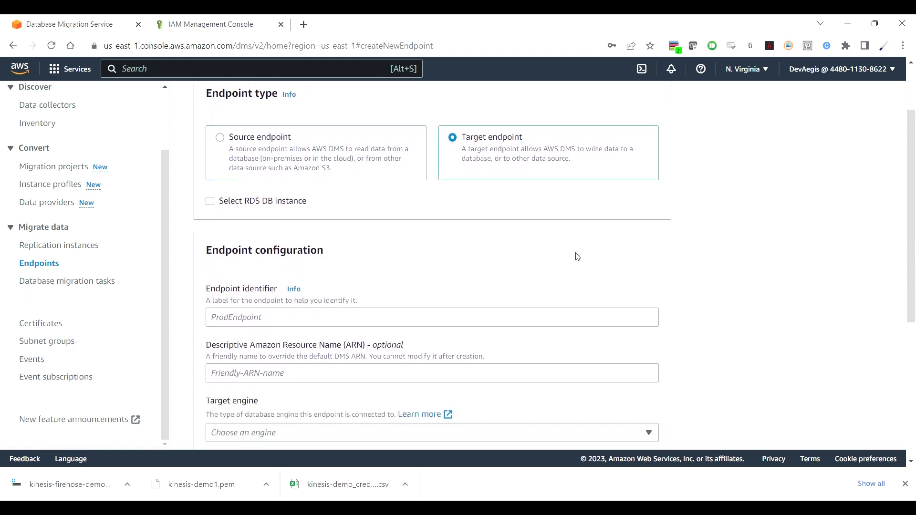
pyautogui.click(492, 322)
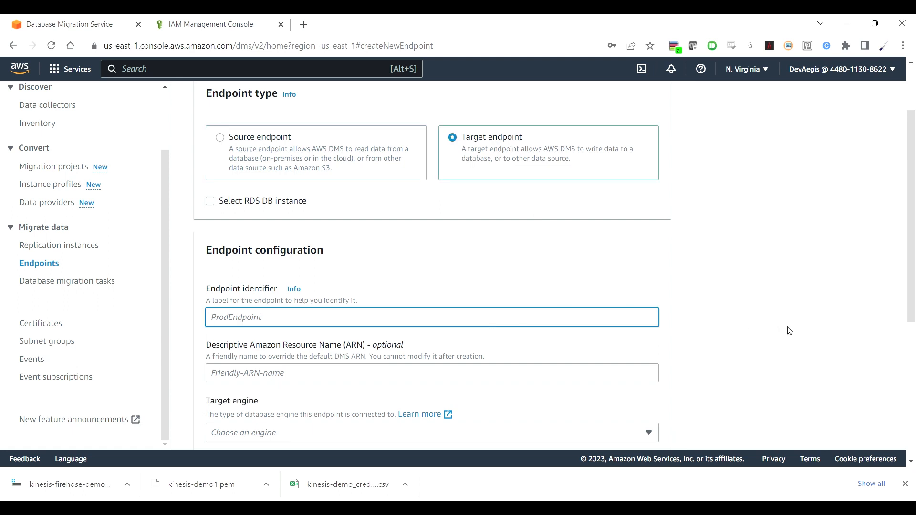
pyautogui.write('example-kinesis-target-e')
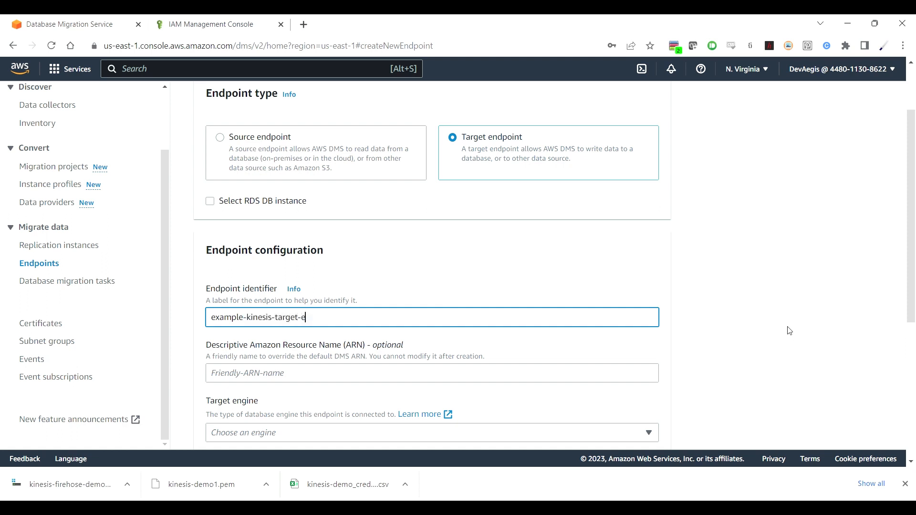
pyautogui.write('ndpoint')
# - Choose Amazon Kinesis as the target engine of the new endpoint
pyautogui.scroll(-3, 790, 331)
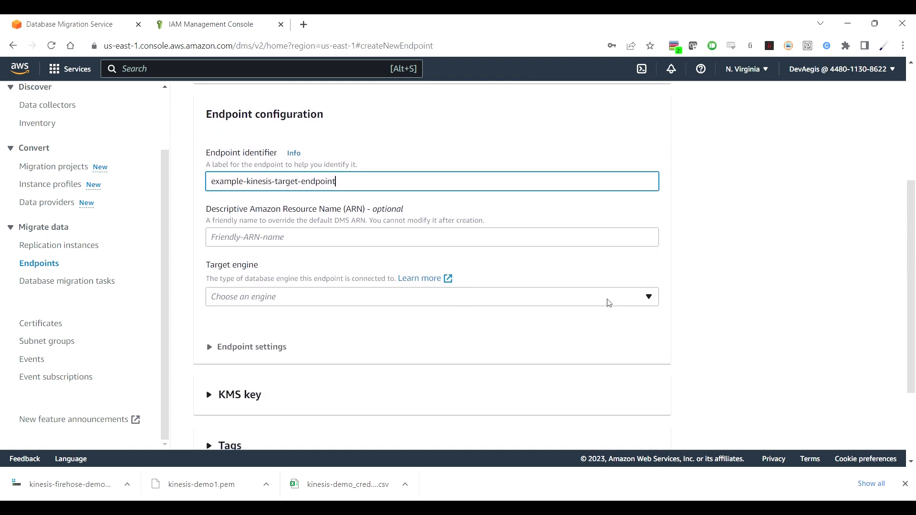
pyautogui.click(609, 303)
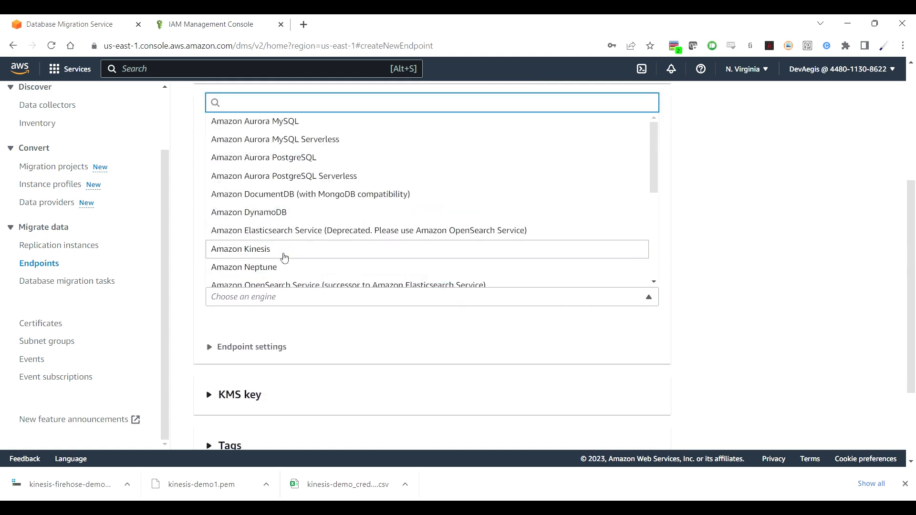
pyautogui.click(264, 251)
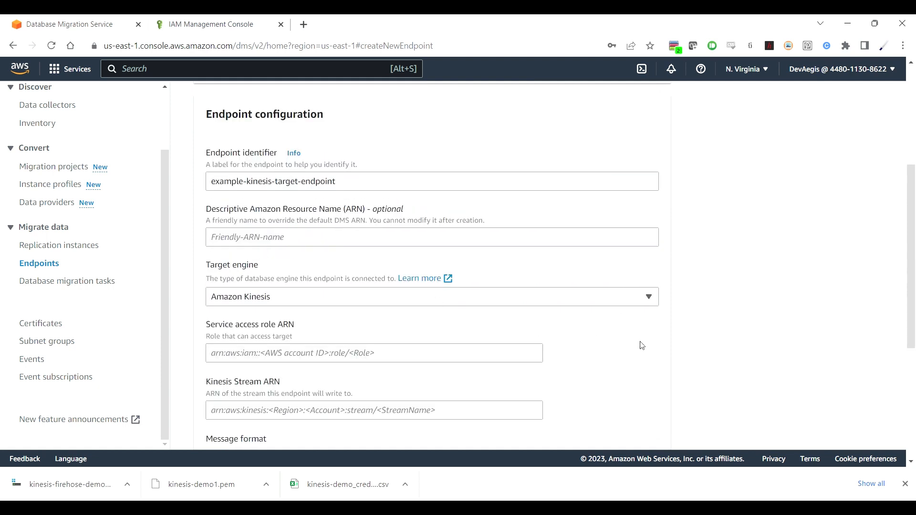
# - Copy the ARN of example-kinesis-role from the IAM roles and paste it as the endpoint's service access role ARN
pyautogui.scroll(-2, 642, 346)
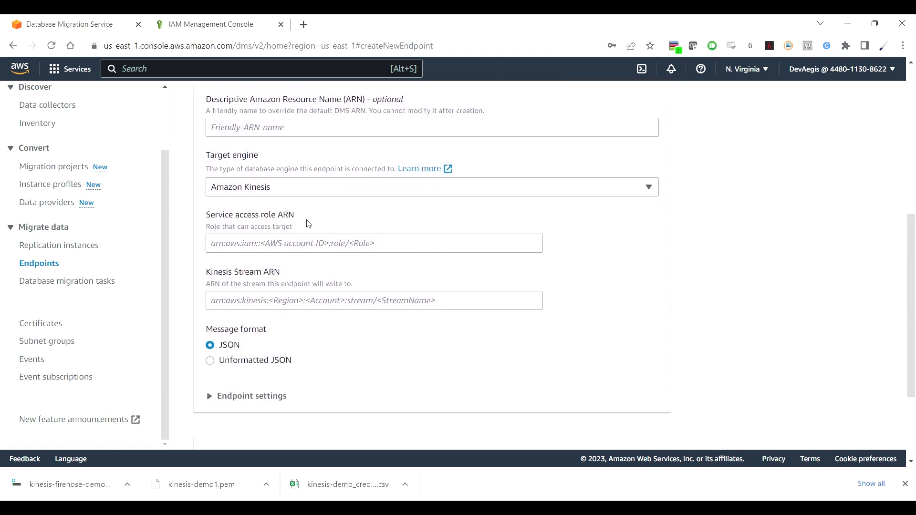
pyautogui.click(230, 26)
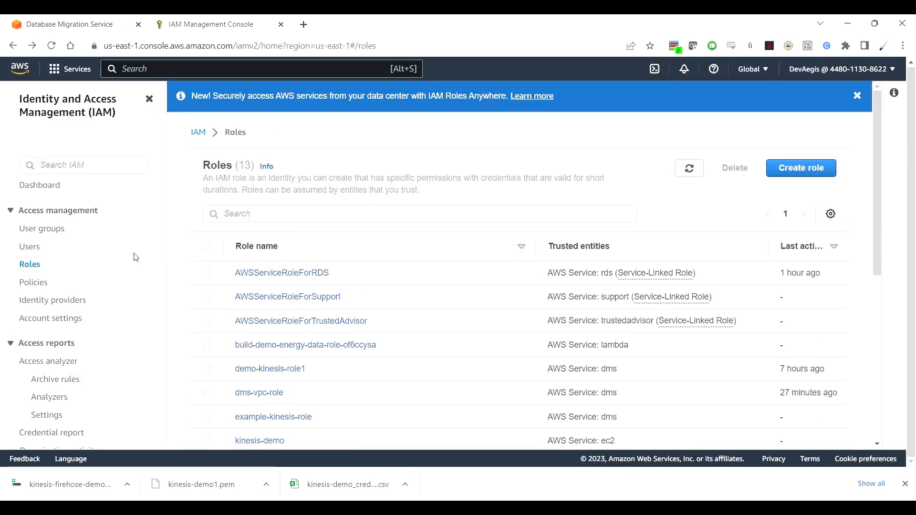
pyautogui.scroll(-1, 410, 363)
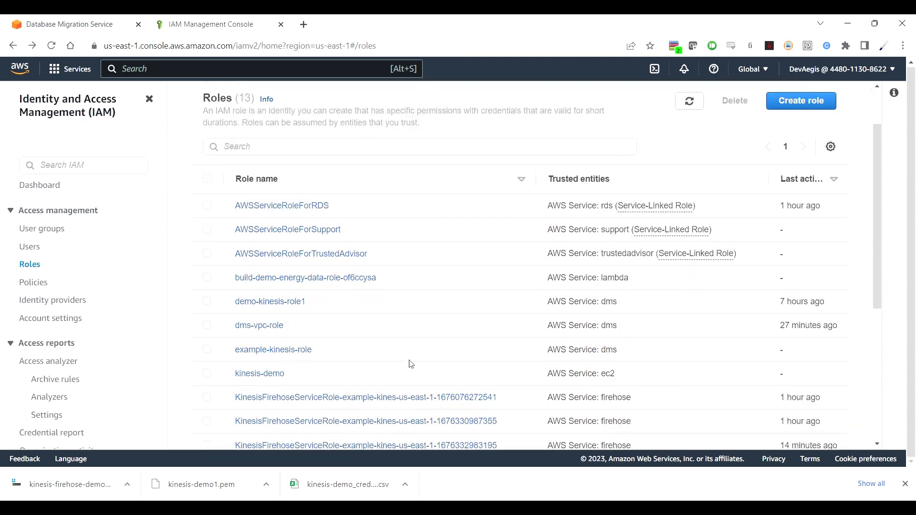
pyautogui.click(303, 353)
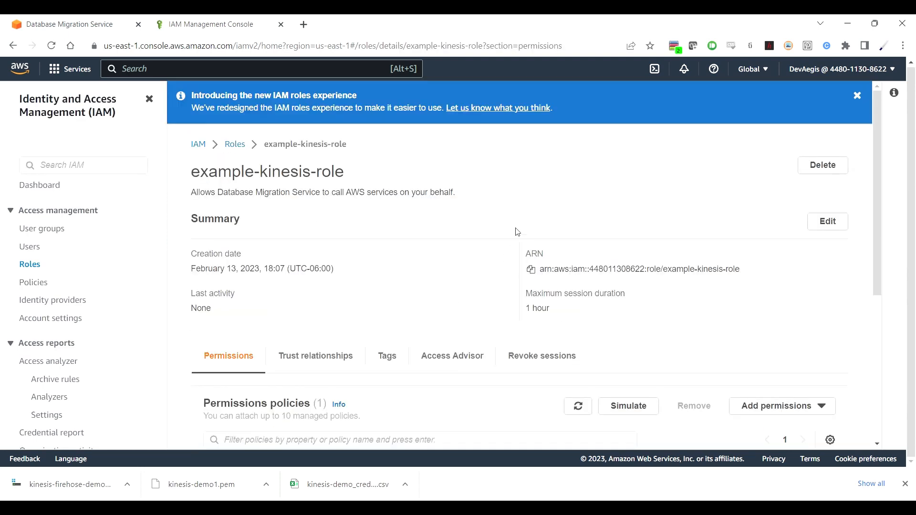
pyautogui.click(531, 270)
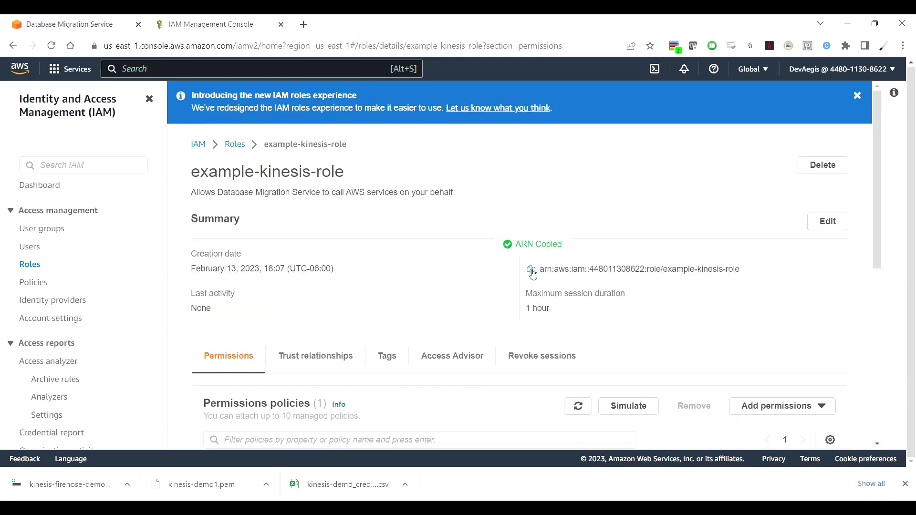
pyautogui.click(113, 26)
pyautogui.click(360, 244)
pyautogui.hotkey('ctrl', 'v')
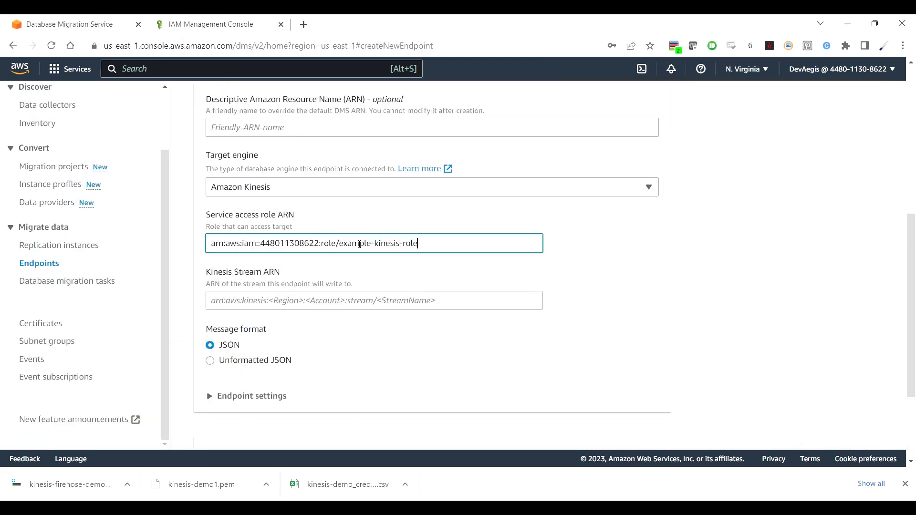
# - Fill in the Kinesis Stream ARN with the copied ARN of example-data-stream
pyautogui.click(468, 306)
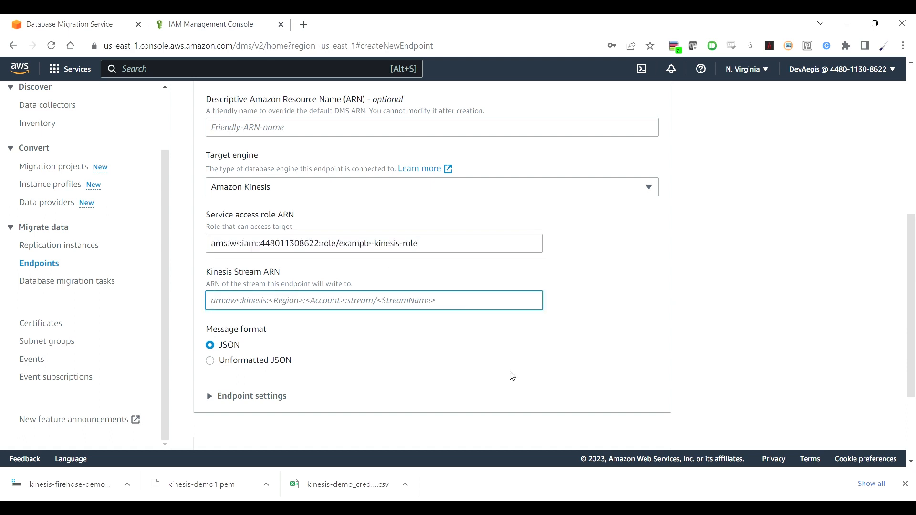
pyautogui.hotkey('alt', 'Tab')
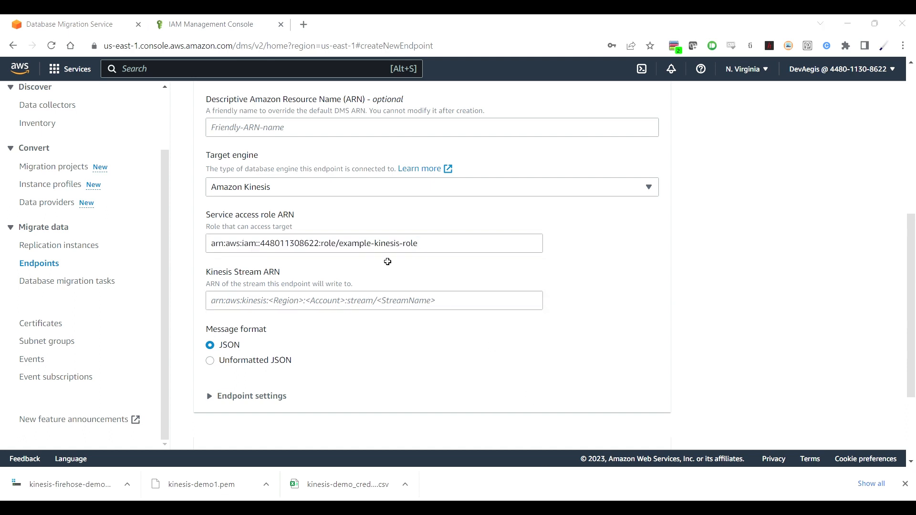
pyautogui.hotkey('alt', 'Tab')
pyautogui.hotkey('ctrl', 'v')
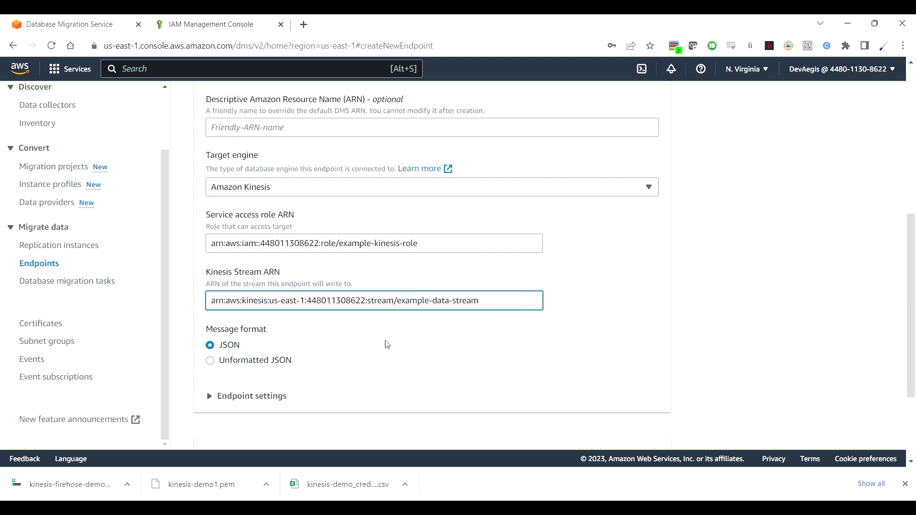
# - Test the target endpoint's connection using the demo-kinesis-dms replication instance, and create the endpoint
pyautogui.scroll(-3, 608, 292)
pyautogui.click(606, 291)
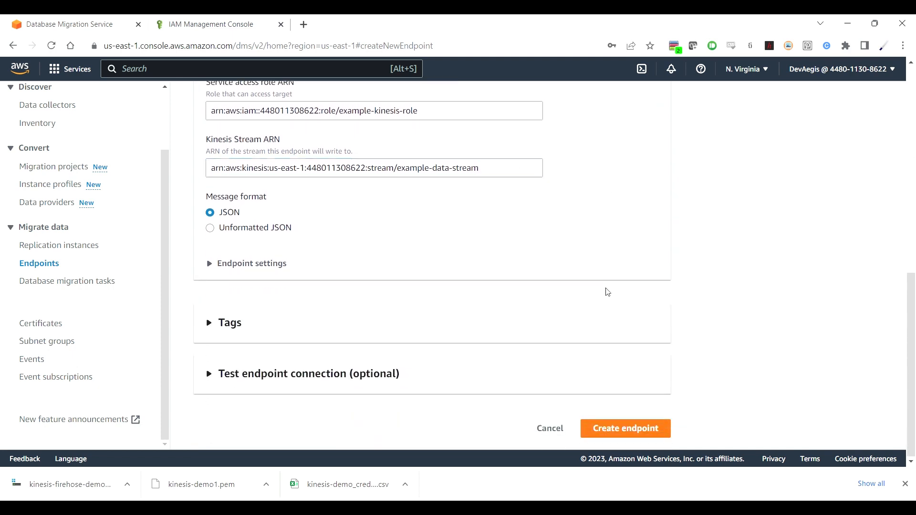
pyautogui.click(374, 373)
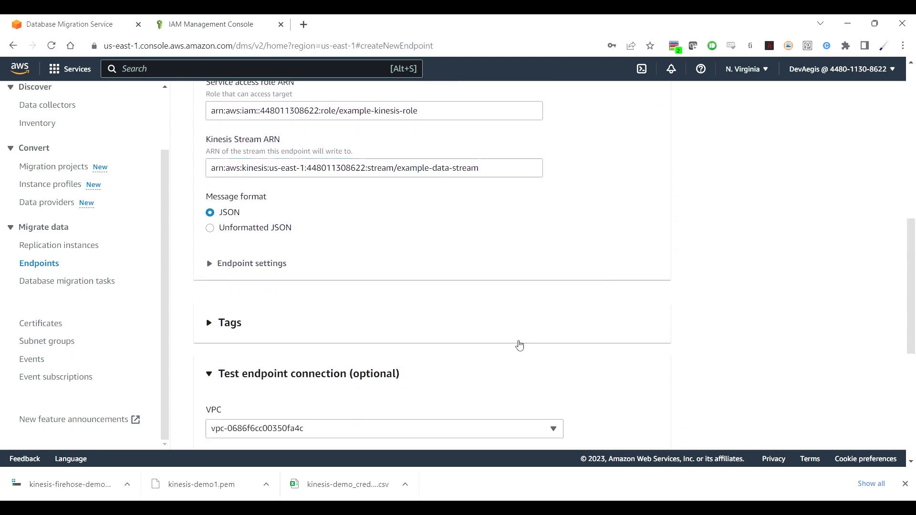
pyautogui.scroll(-3, 518, 345)
pyautogui.scroll(-3, 519, 344)
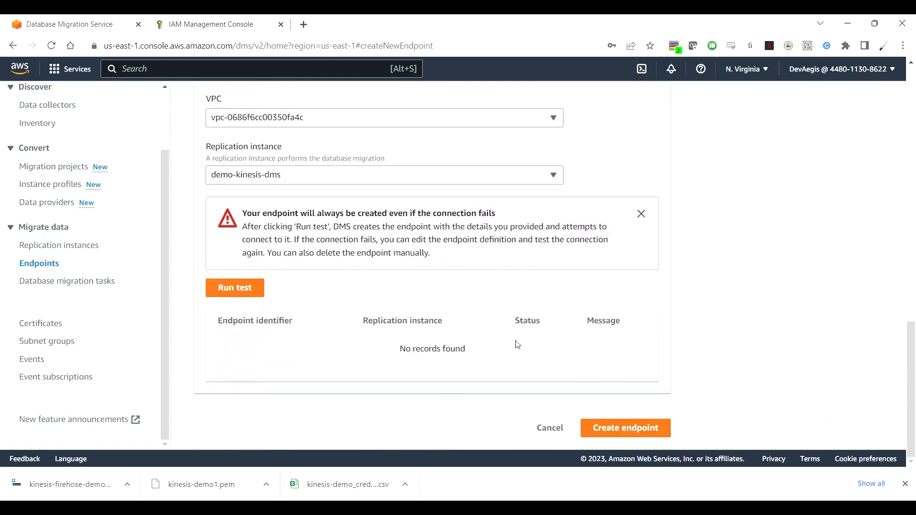
pyautogui.click(237, 290)
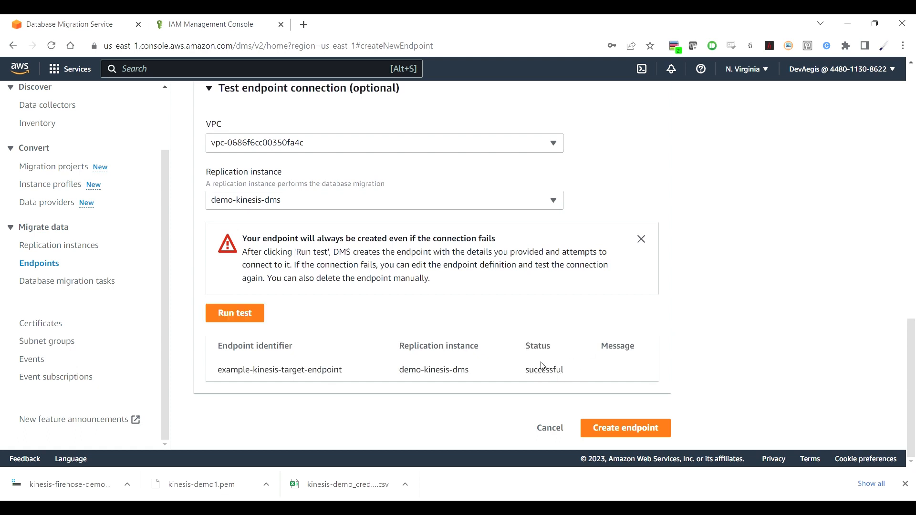
pyautogui.click(636, 429)
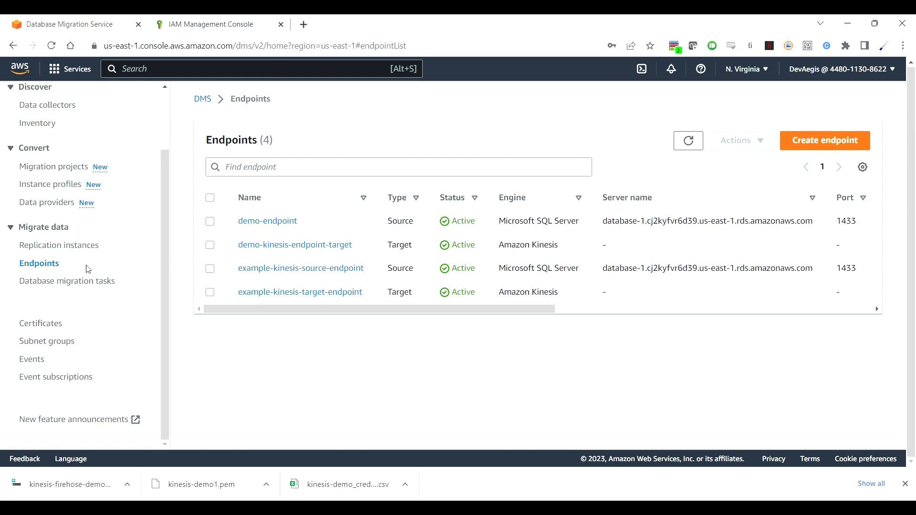
# - Start a new database migration task with the identifier exampe-kinesis-migration-task on the example-kinesis-replication-instance replication instance
pyautogui.click(95, 286)
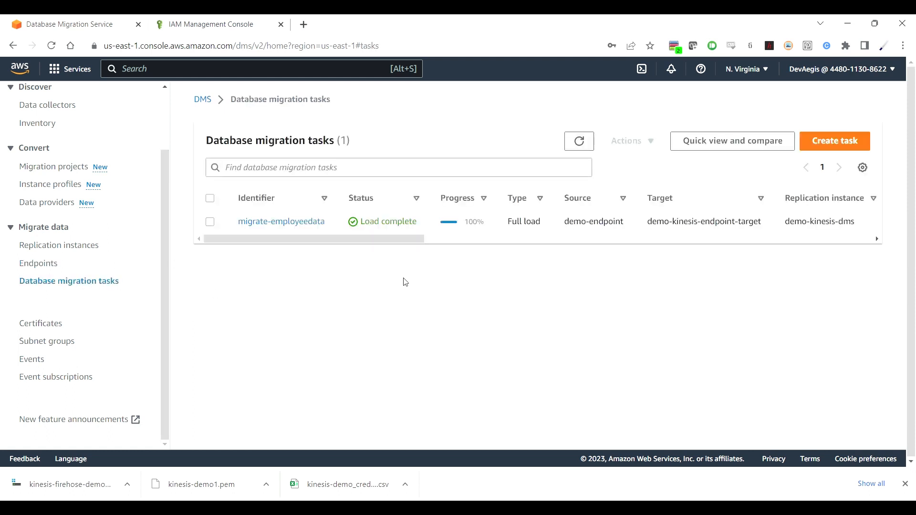
pyautogui.click(832, 142)
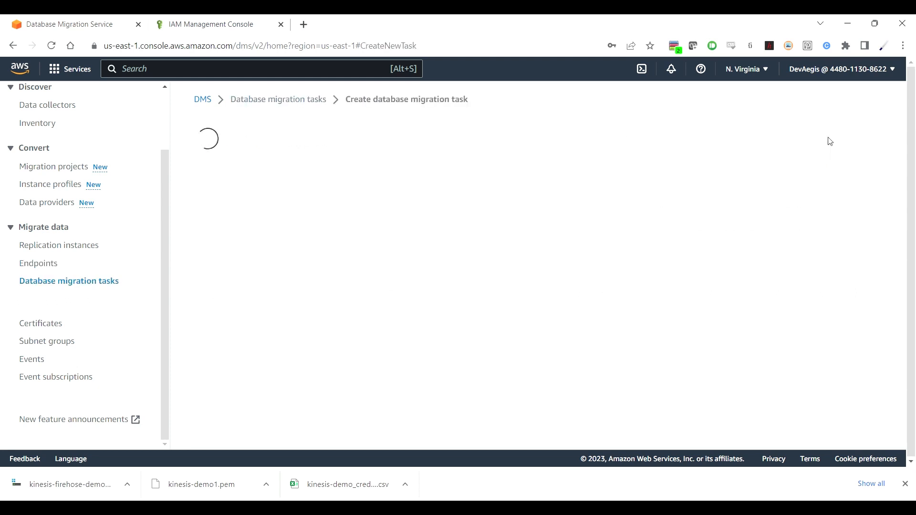
pyautogui.click(528, 235)
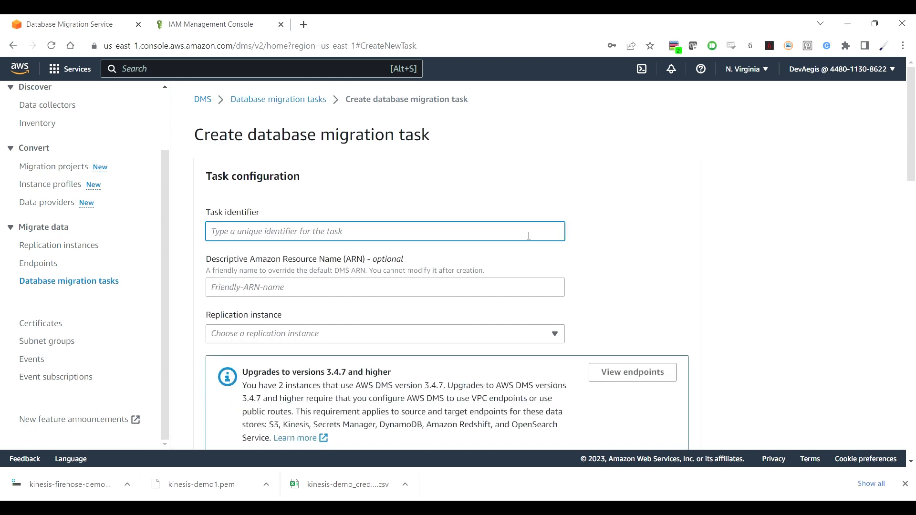
pyautogui.write('exampe-kines')
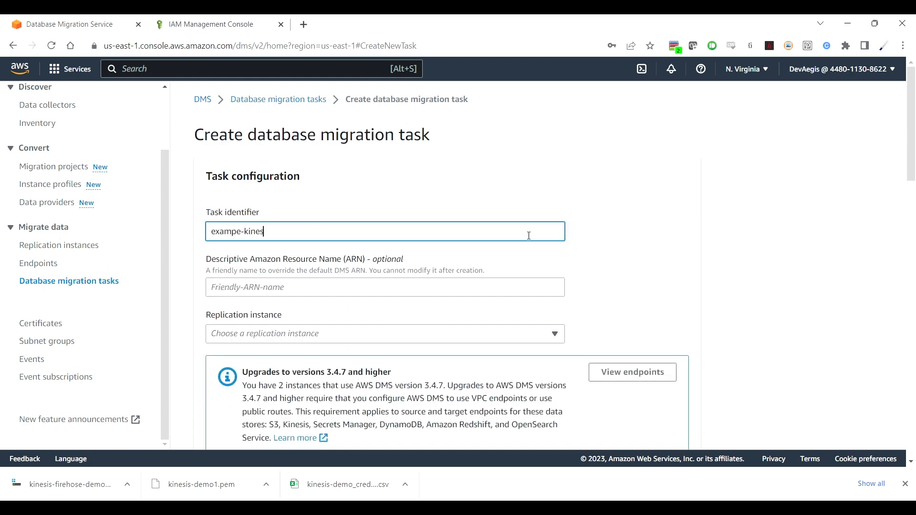
pyautogui.write('is-migration-task')
pyautogui.click(547, 334)
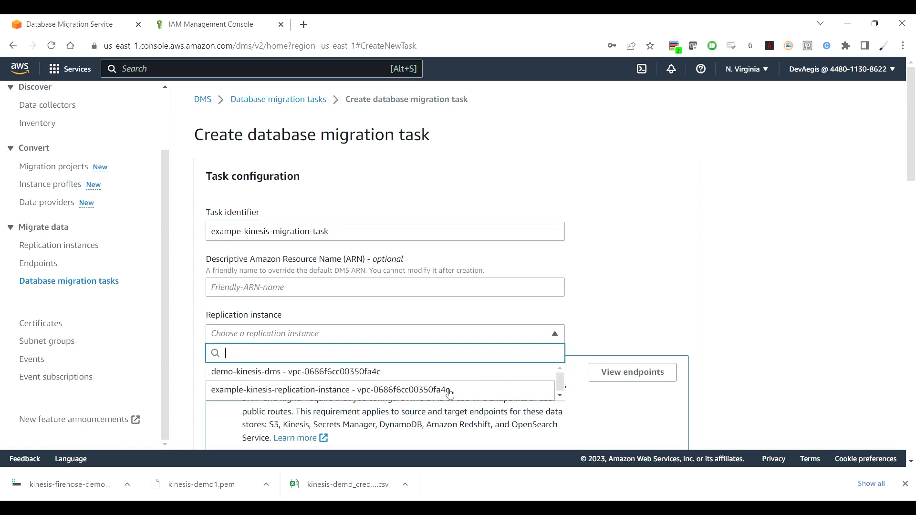
pyautogui.click(449, 394)
# - Set the task's source database endpoint to example-kinesis-source-endpoint and its target database endpoint to example-kinesis-target-endpoint
pyautogui.scroll(-3, 656, 300)
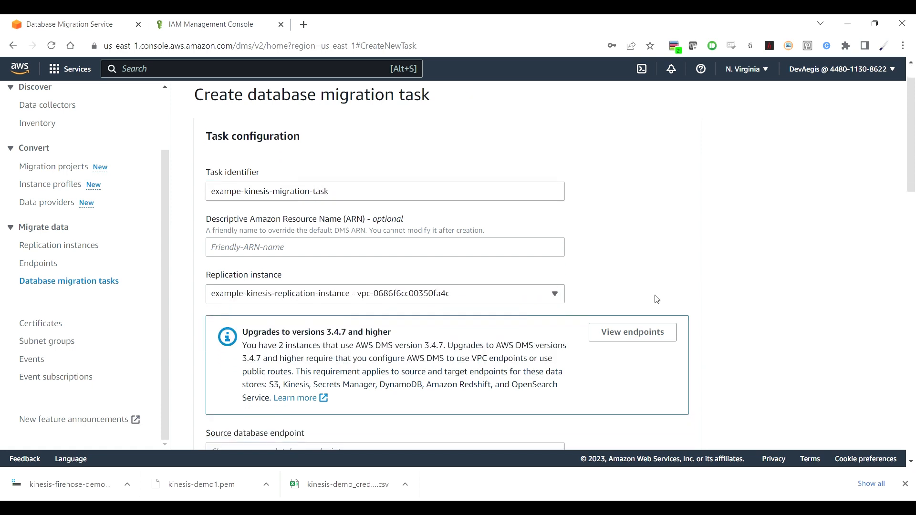
pyautogui.scroll(-1, 656, 300)
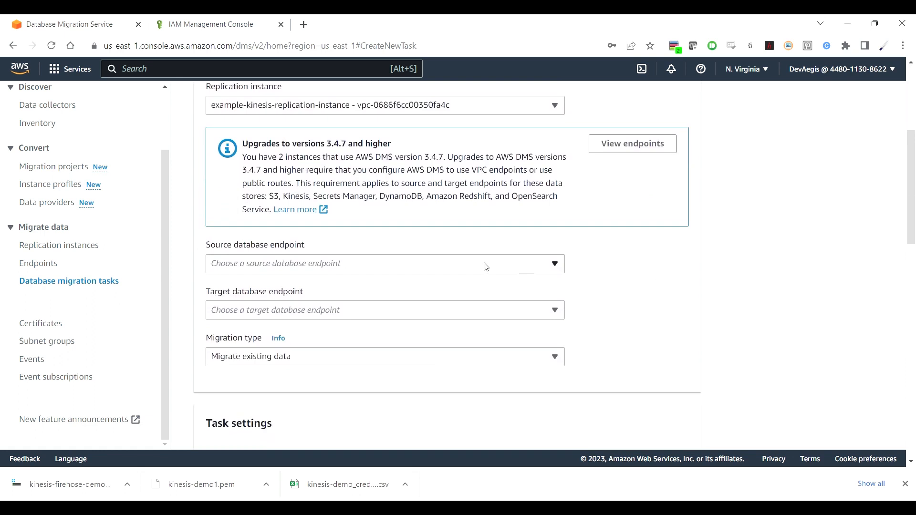
pyautogui.click(485, 267)
pyautogui.click(412, 320)
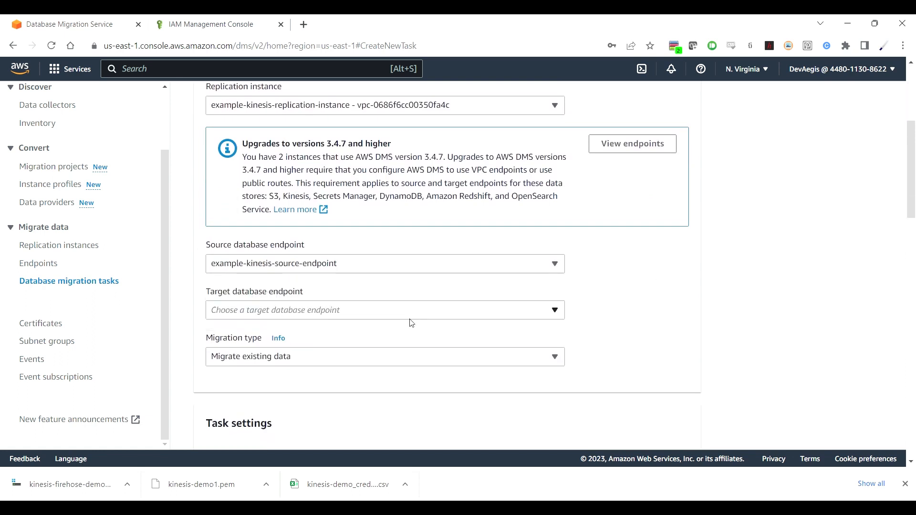
pyautogui.click(422, 311)
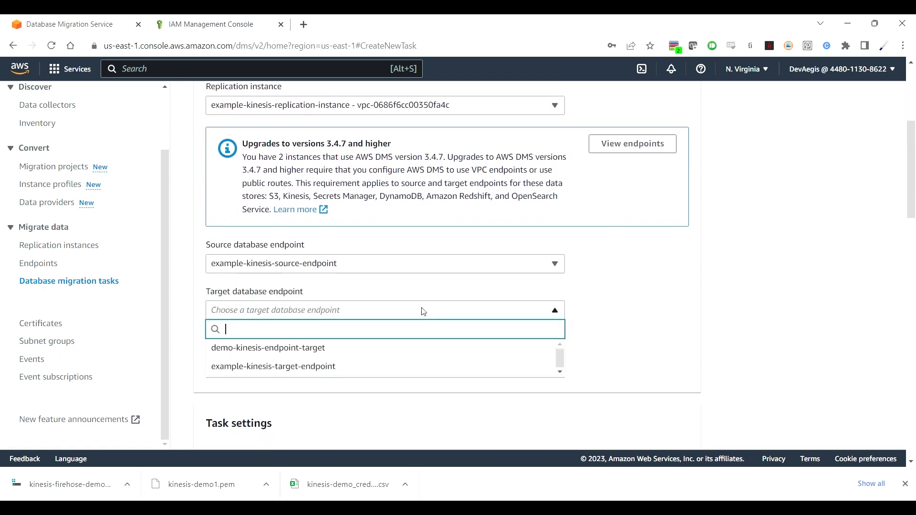
pyautogui.click(388, 366)
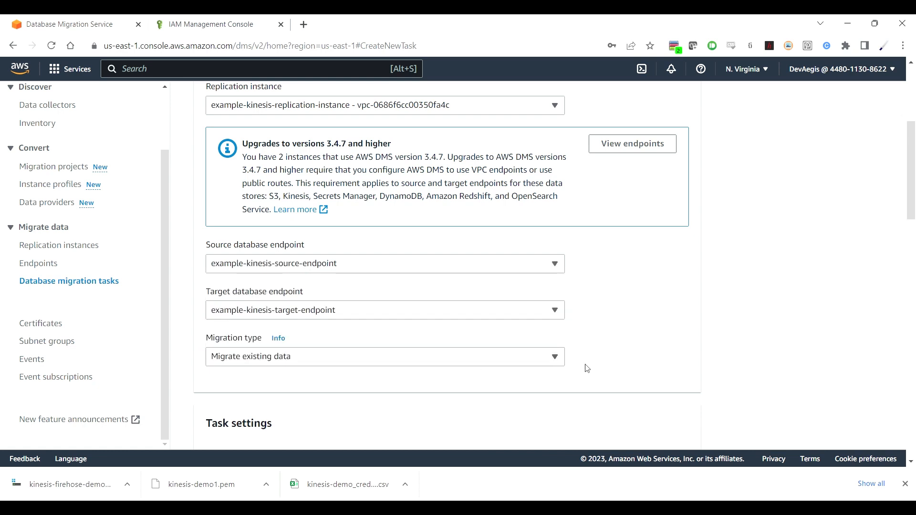
# - Select Migrate existing data as the task's migration type
pyautogui.scroll(-1, 586, 368)
pyautogui.scroll(-1, 587, 368)
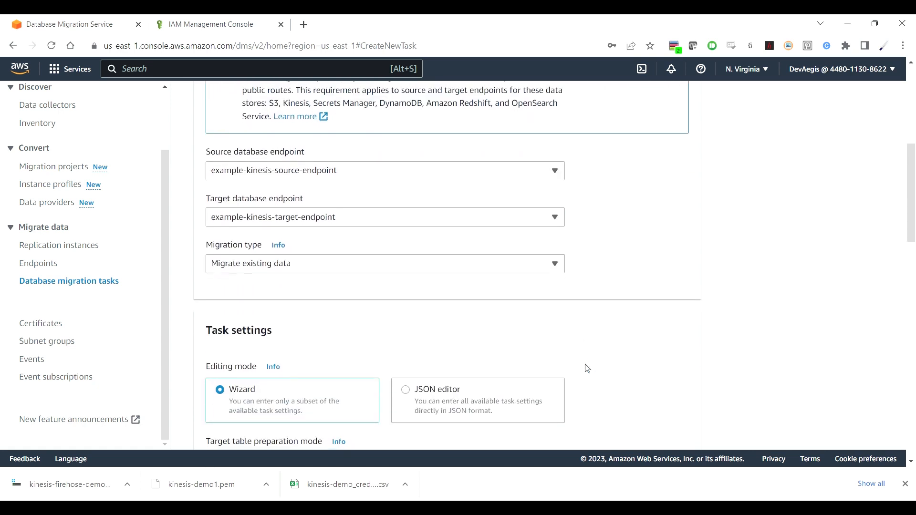
pyautogui.click(532, 268)
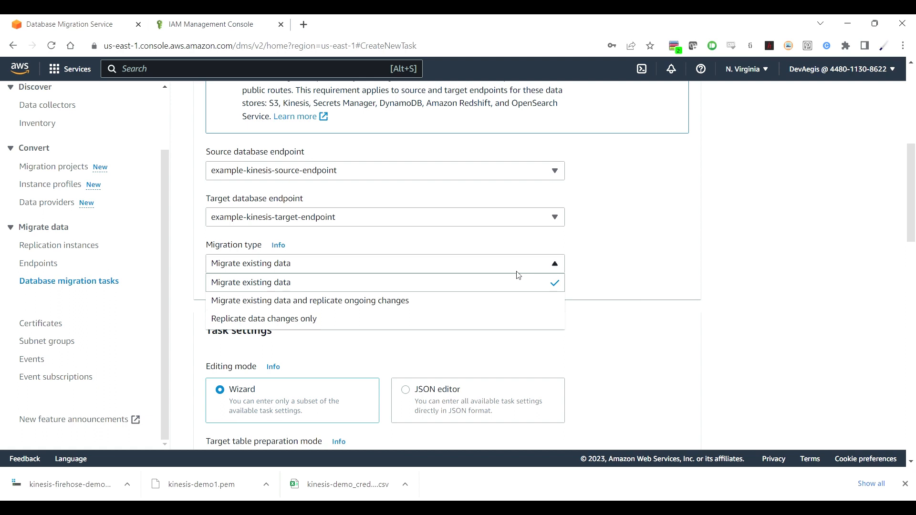
pyautogui.click(282, 283)
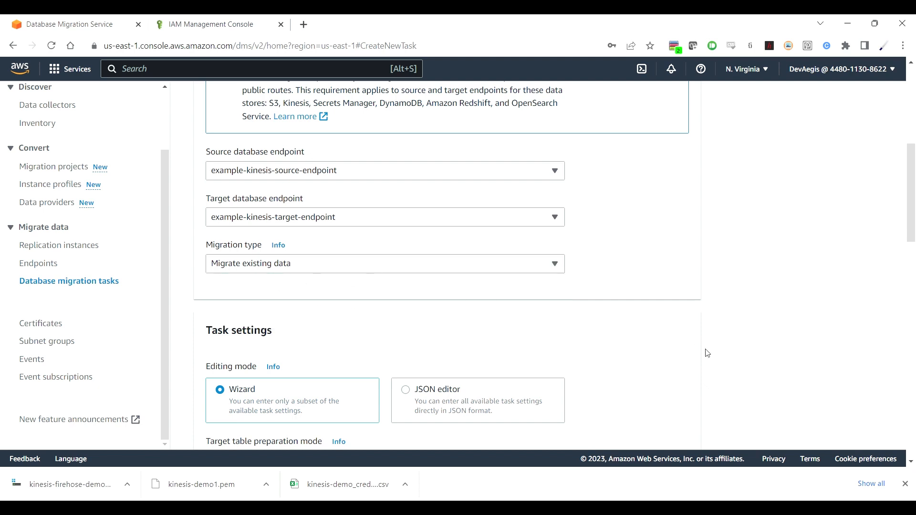
# - Add a selection rule to the table mappings with the Enter a schema option, including all schemas and tables through the % wildcard
pyautogui.scroll(-3, 711, 353)
pyautogui.scroll(-4, 715, 355)
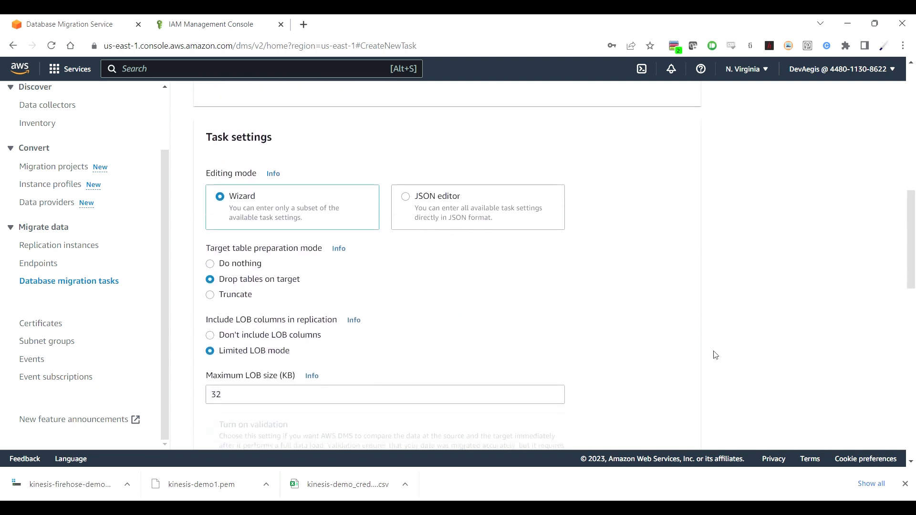
pyautogui.scroll(-4, 716, 355)
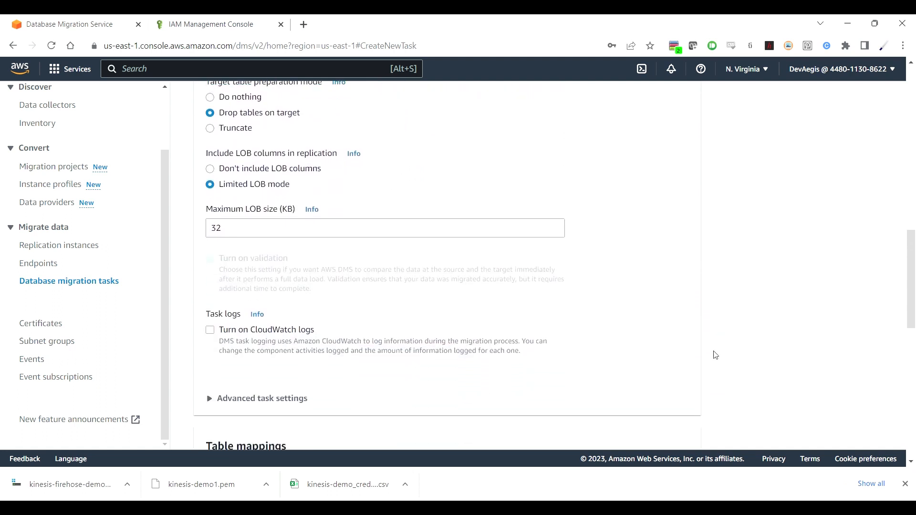
pyautogui.scroll(-4, 716, 356)
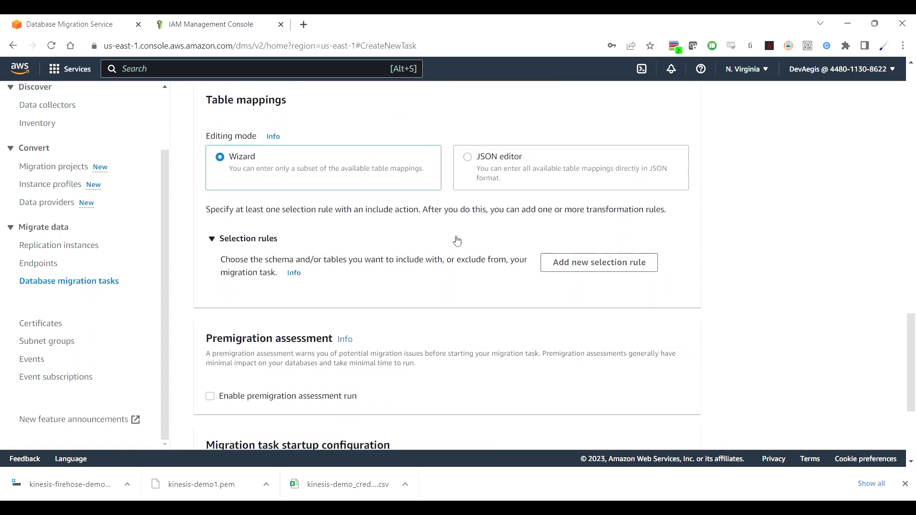
pyautogui.click(573, 267)
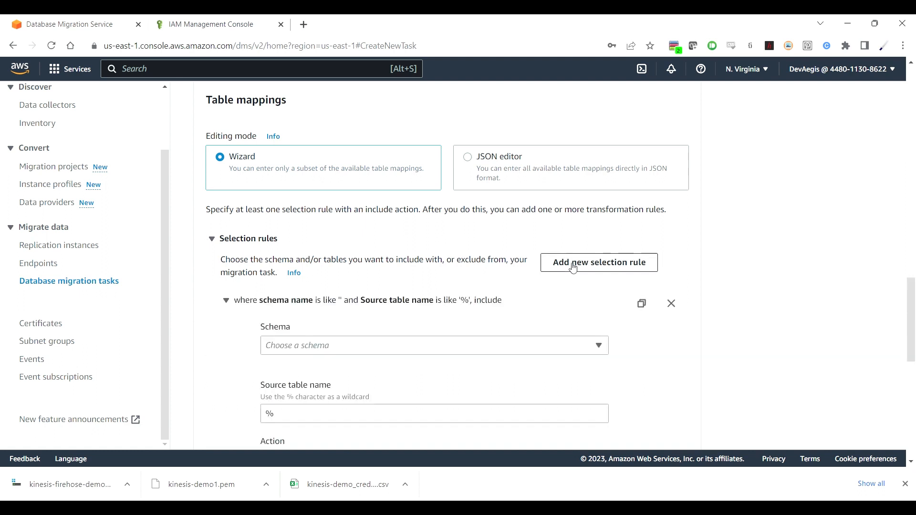
pyautogui.scroll(-2, 663, 319)
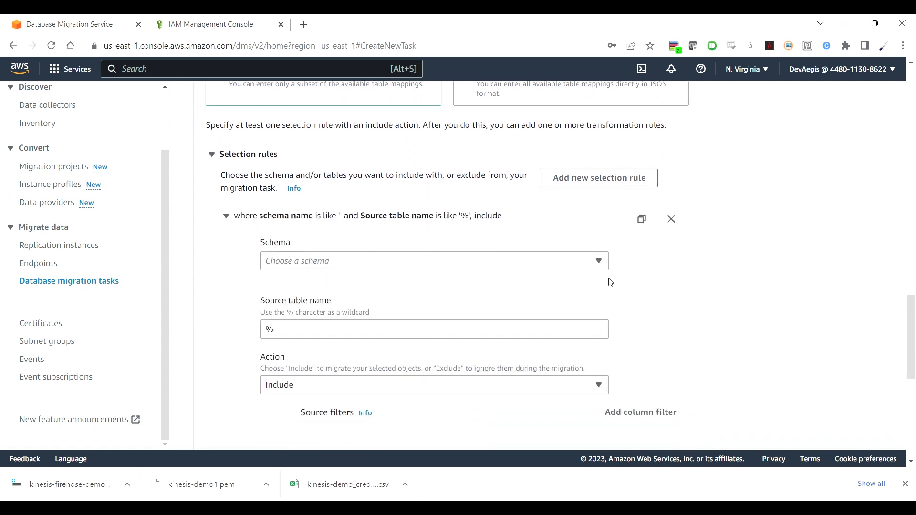
pyautogui.click(599, 262)
pyautogui.click(550, 282)
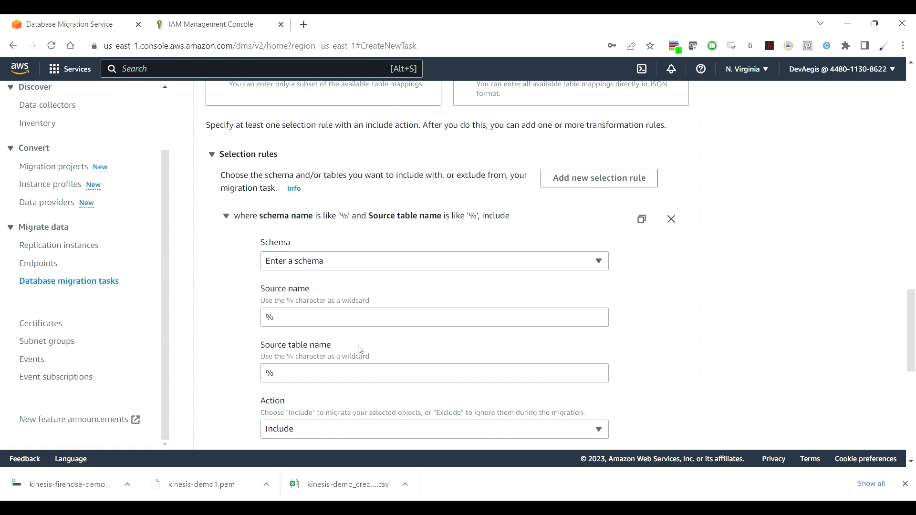
# - Create the migration task with automatic start on creation and without a premigration assessment run
pyautogui.scroll(-2, 360, 348)
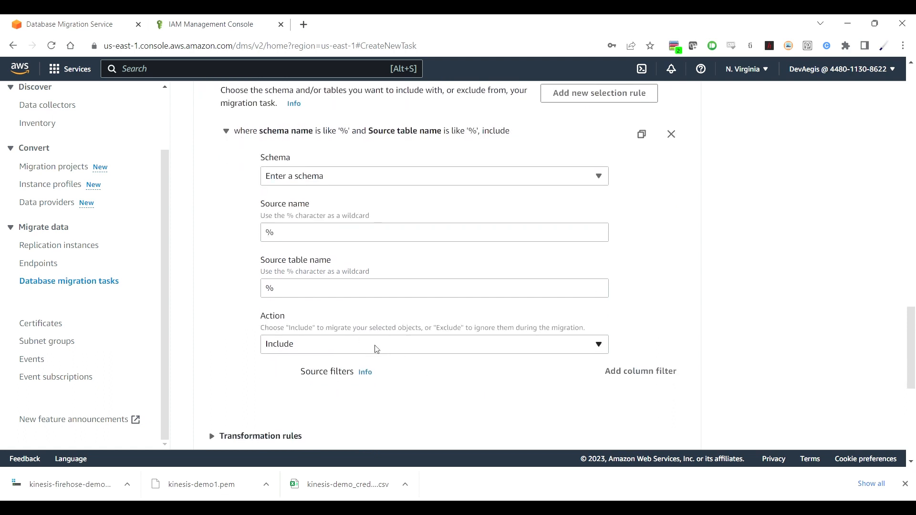
pyautogui.scroll(-3, 426, 384)
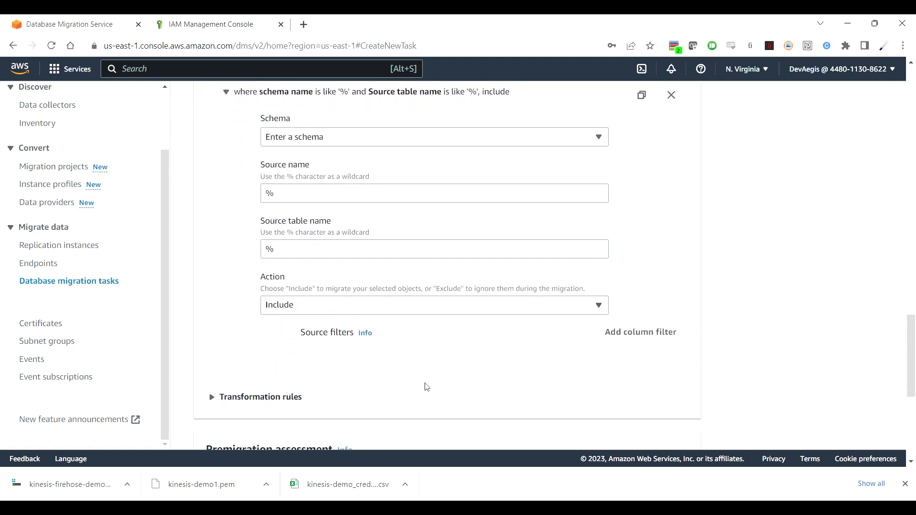
pyautogui.scroll(-3, 427, 386)
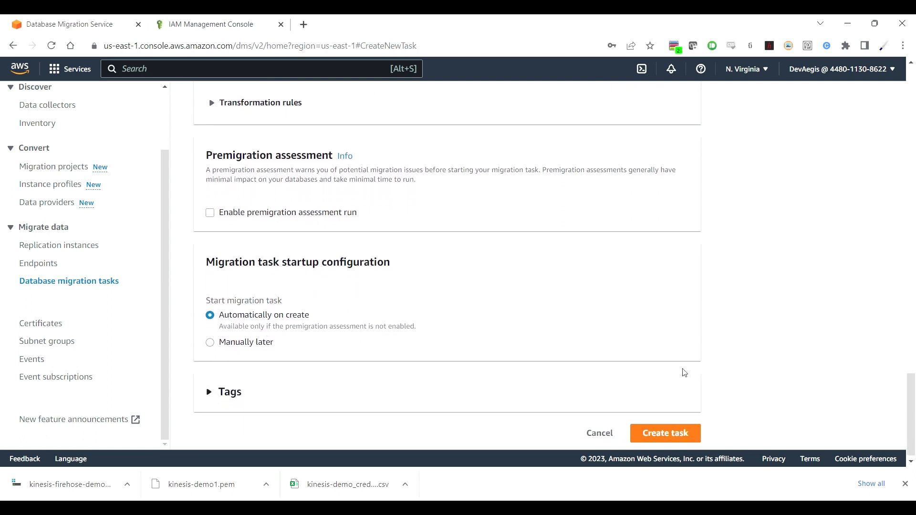
pyautogui.click(672, 438)
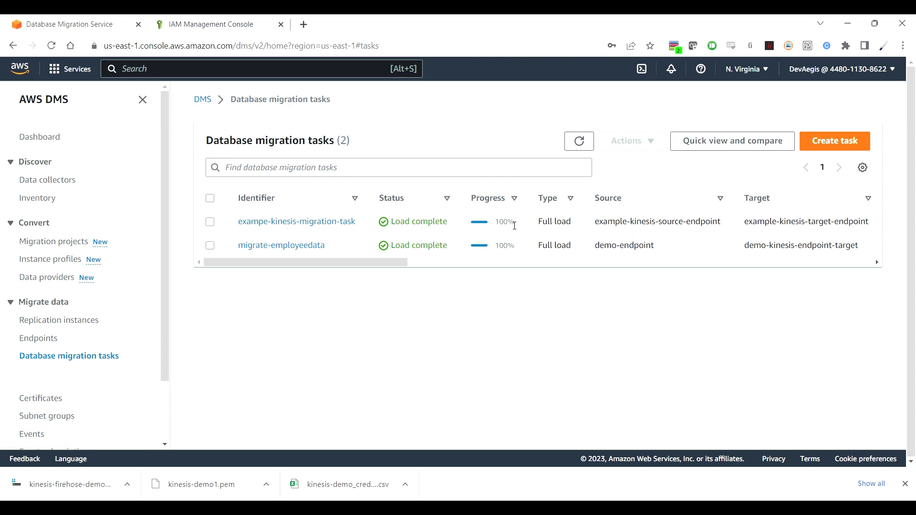
# - Examine the table statistics of exampe-kinesis-migration-task, including each table's load state and its full load and total rows
pyautogui.click(346, 222)
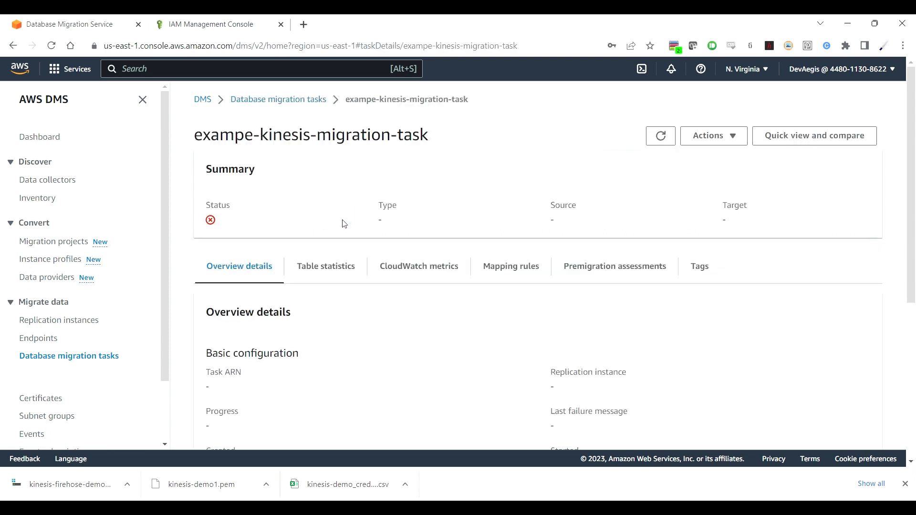
pyautogui.click(345, 271)
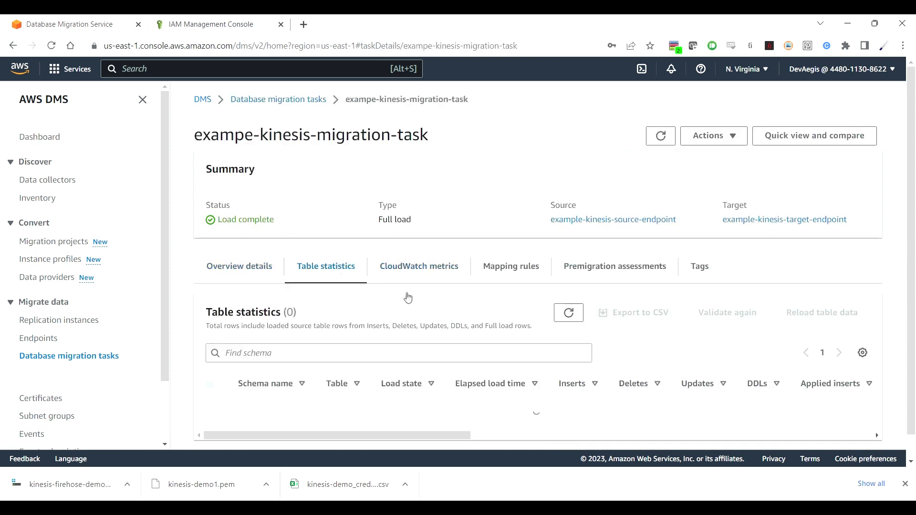
pyautogui.scroll(-5, 505, 330)
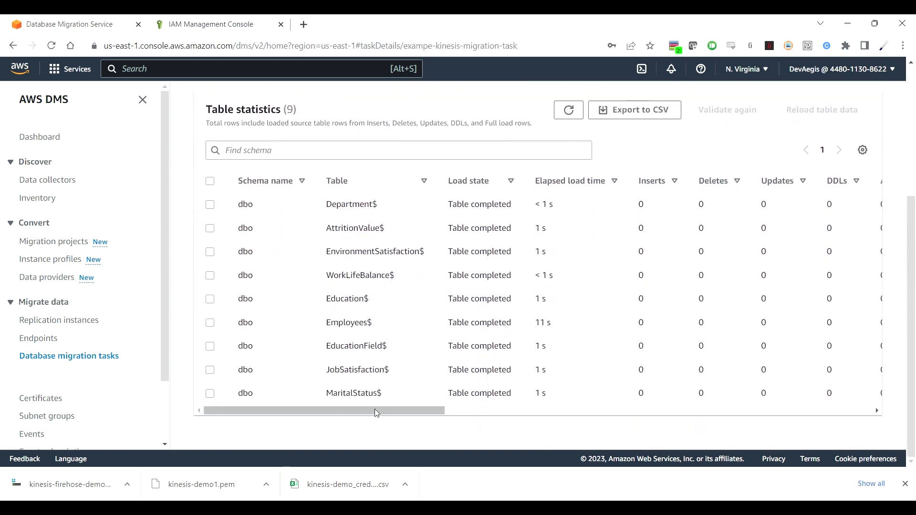
pyautogui.moveTo(374, 408); pyautogui.dragTo(639, 420)
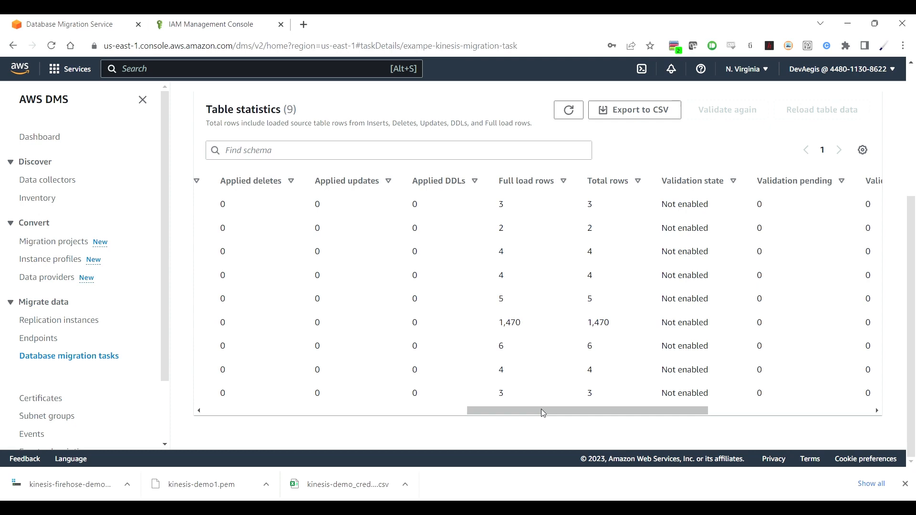
pyautogui.moveTo(542, 411); pyautogui.dragTo(196, 415)
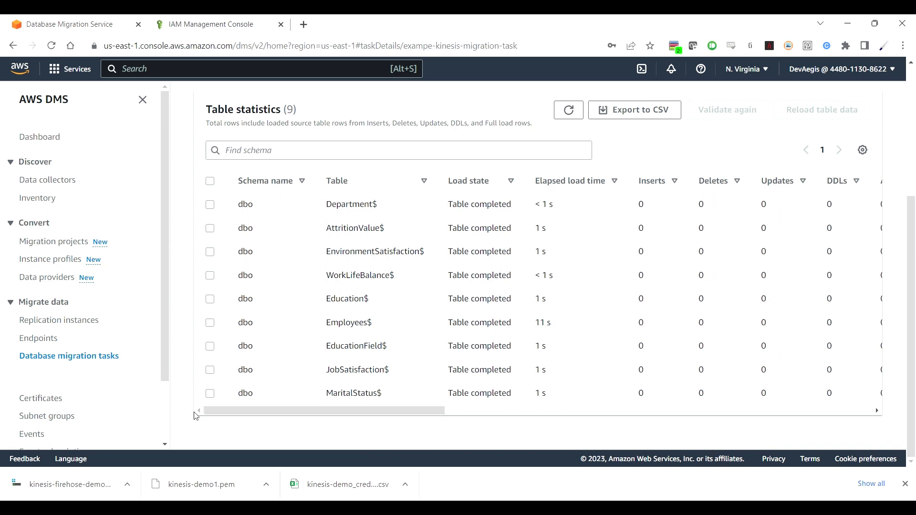